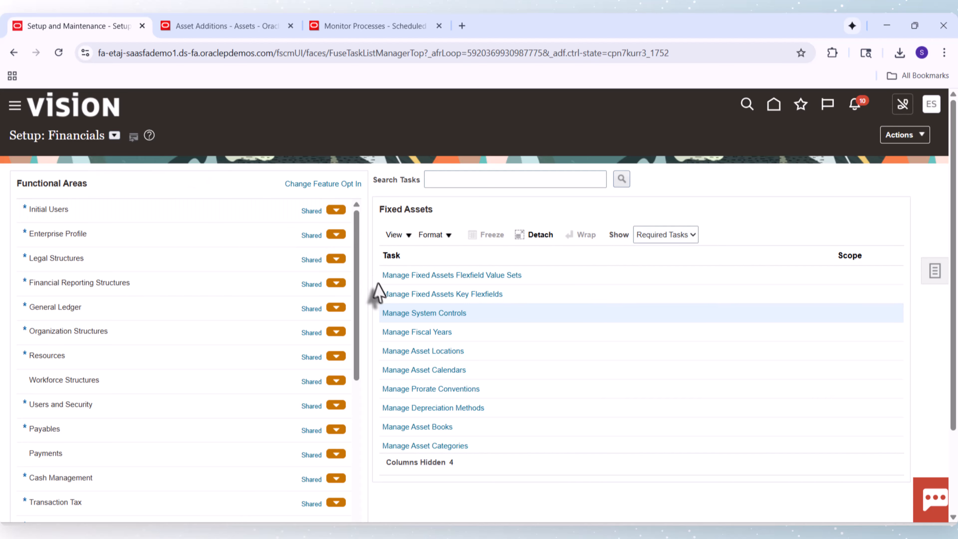
Step: Open the Manage System Controls task for Fixed Assets and examine the Enterprise Name setting
click(402, 313)
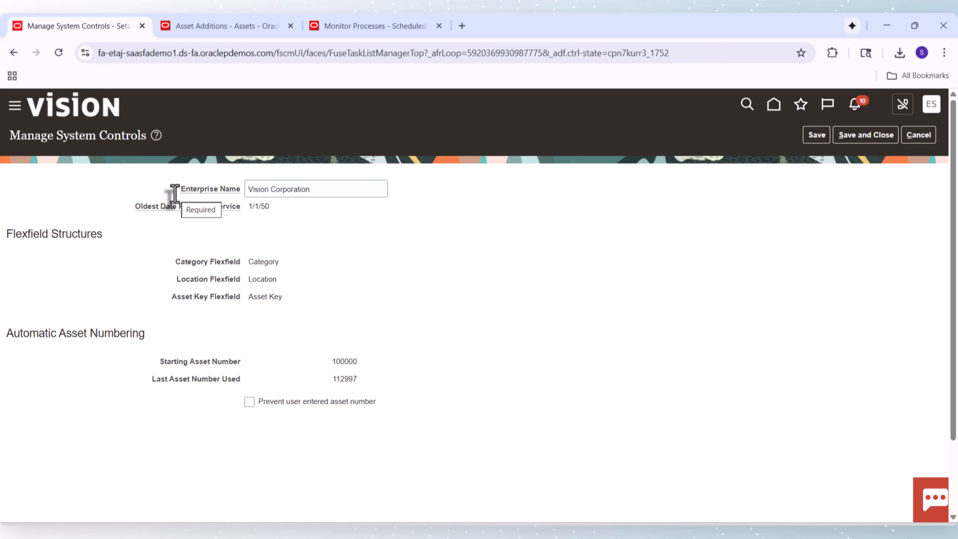
click(305, 190)
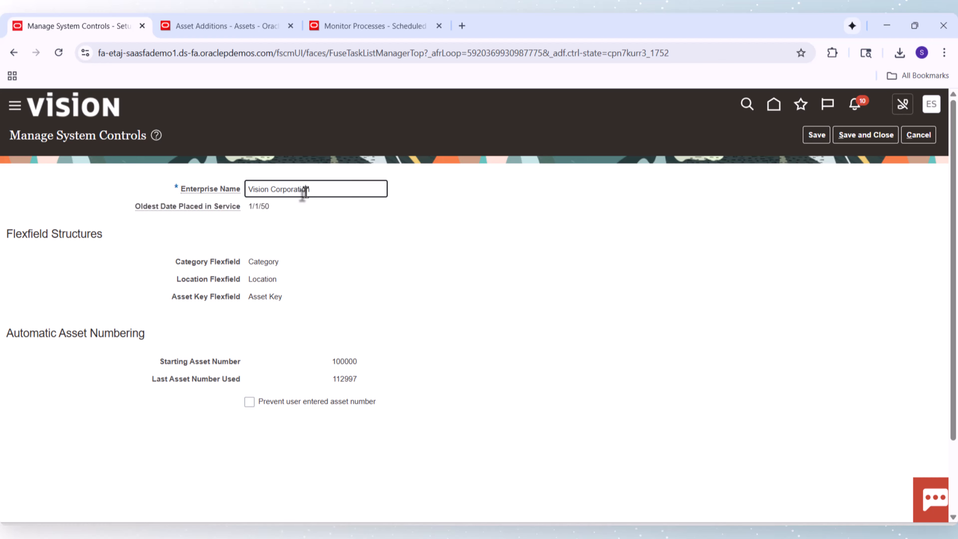
click(161, 218)
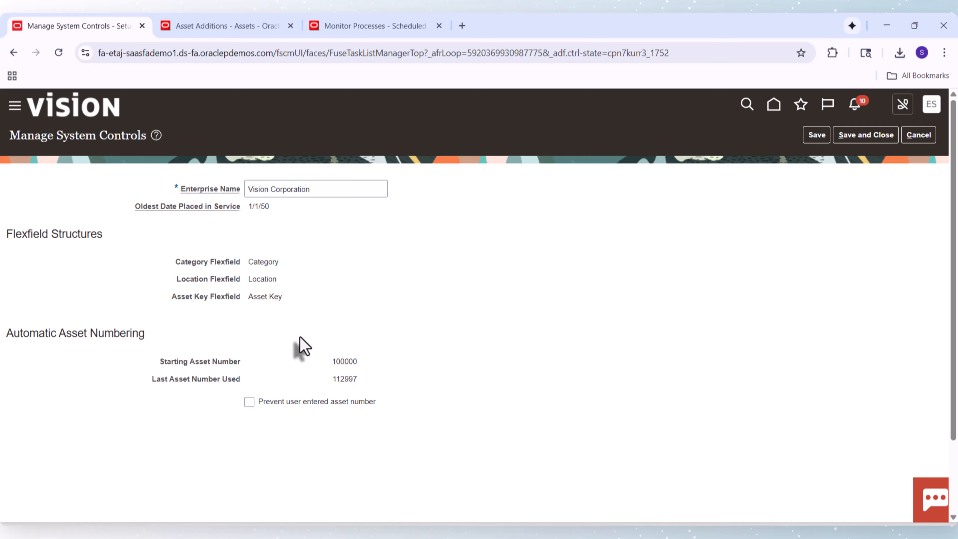
click(307, 189)
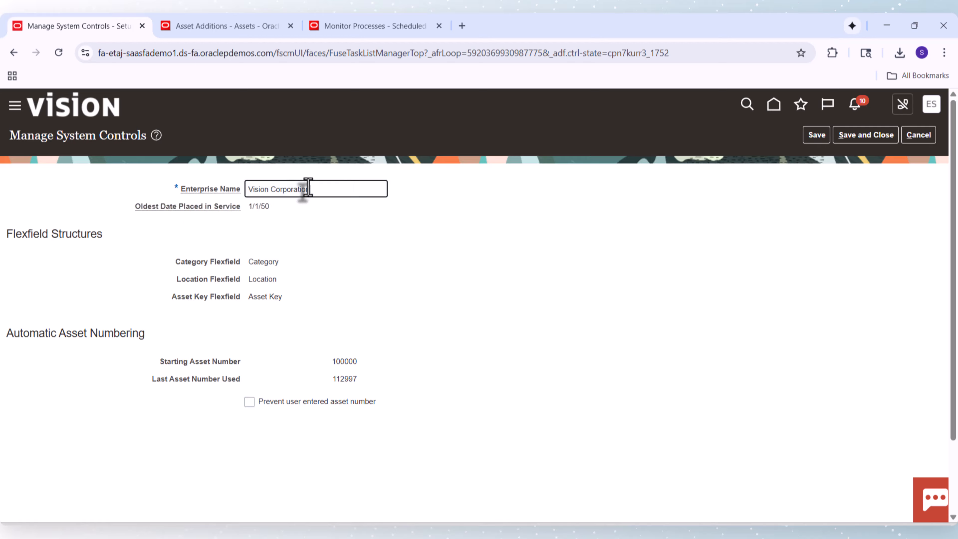
click(272, 436)
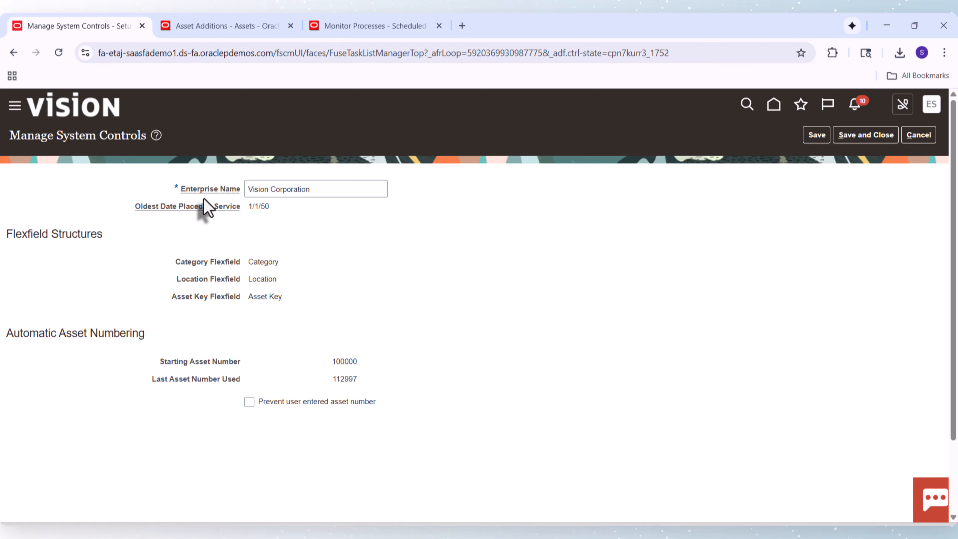
click(311, 191)
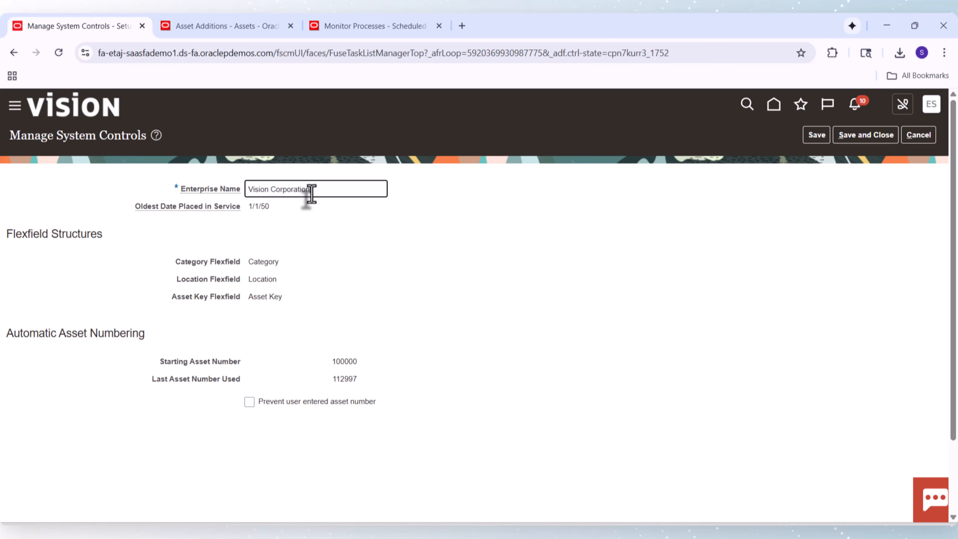
Step: In the scheduled processes page, submit the Asset Additions Report for book US CORP from DEC-25 to JAN-26
click(369, 26)
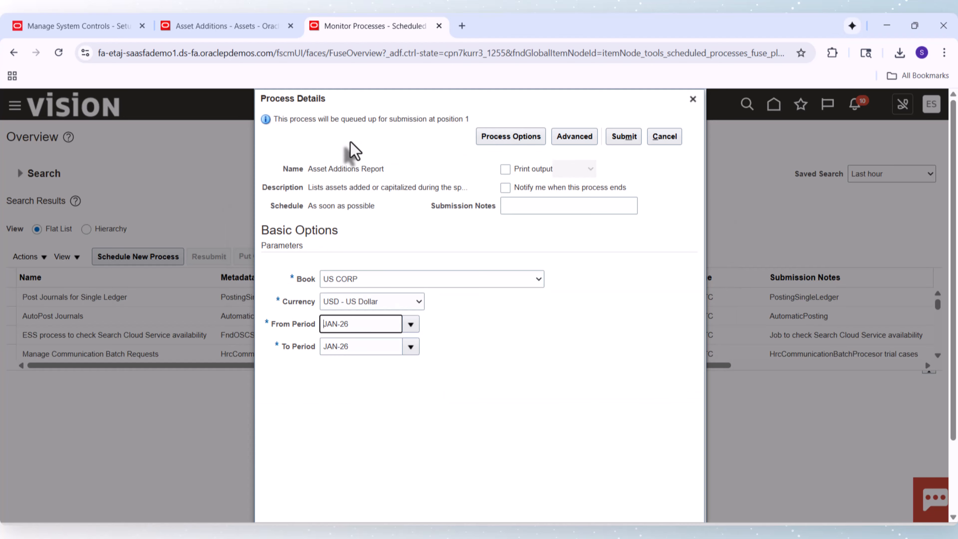
click(626, 147)
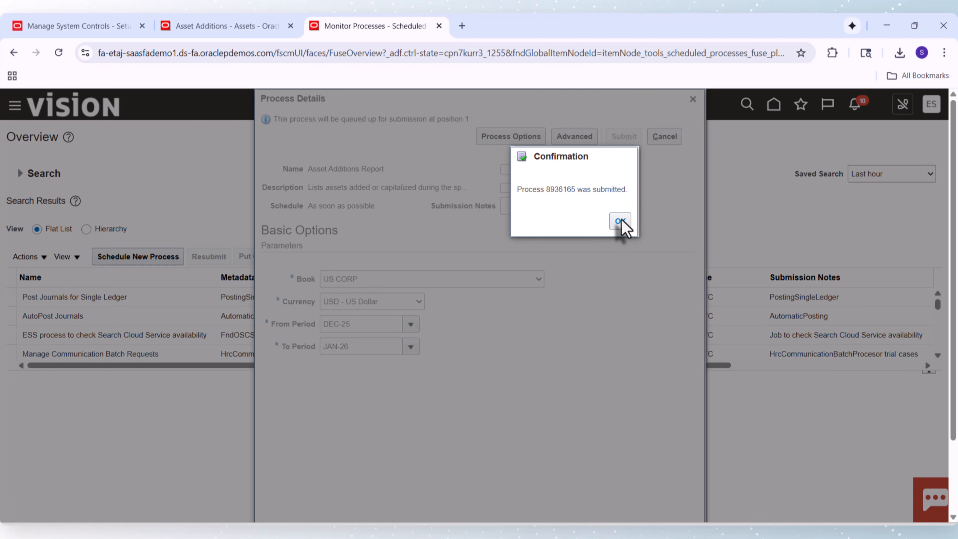
click(621, 222)
Step: Republish the completed Asset Additions Report online and export it as PDF
click(246, 422)
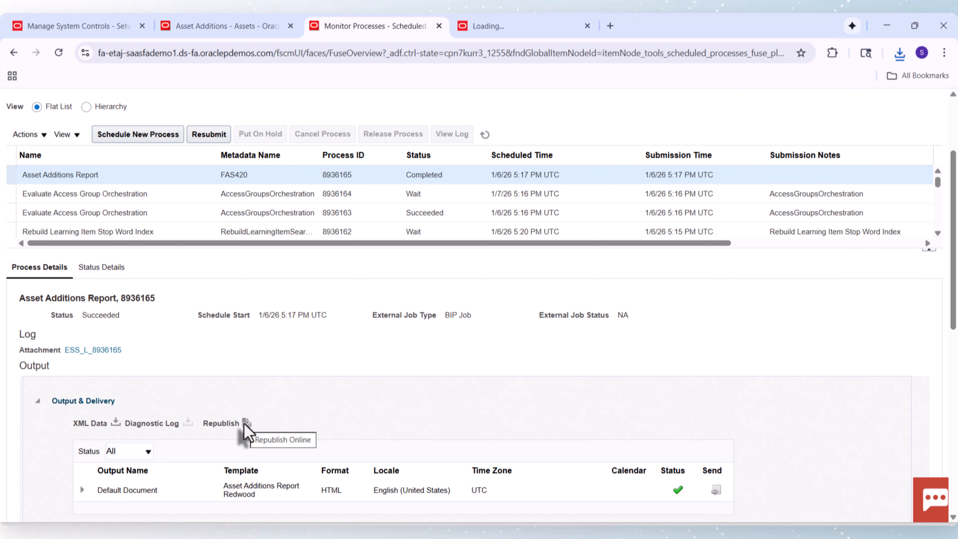
click(246, 423)
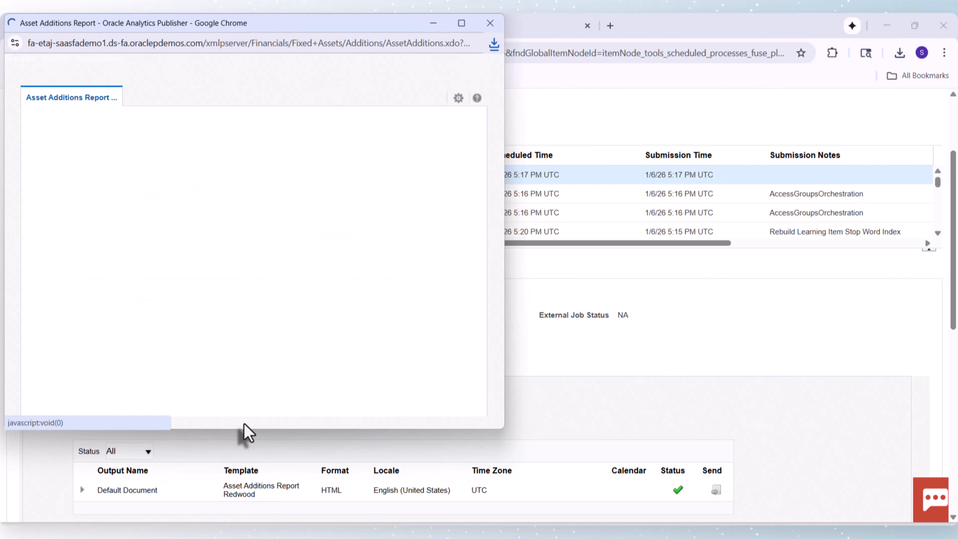
click(459, 97)
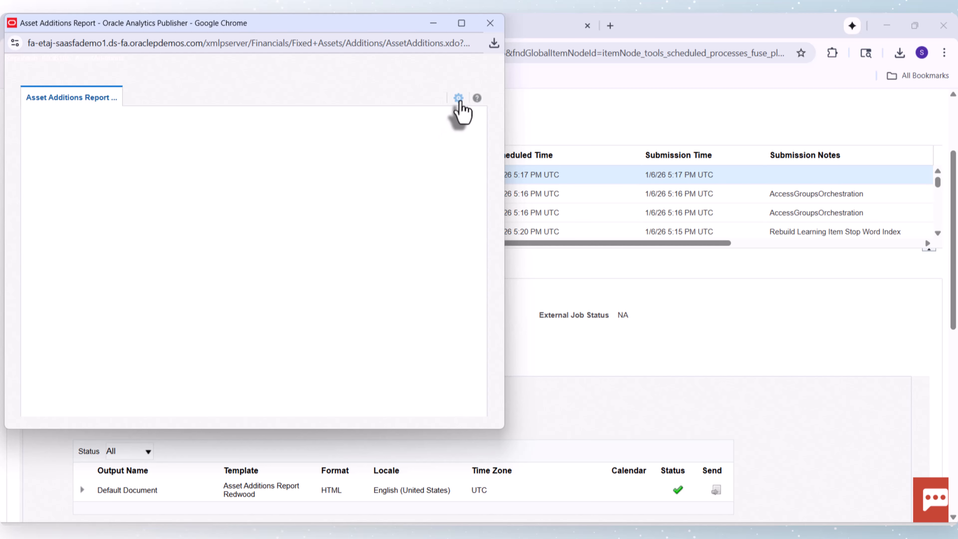
click(458, 99)
mouse_move(455, 117)
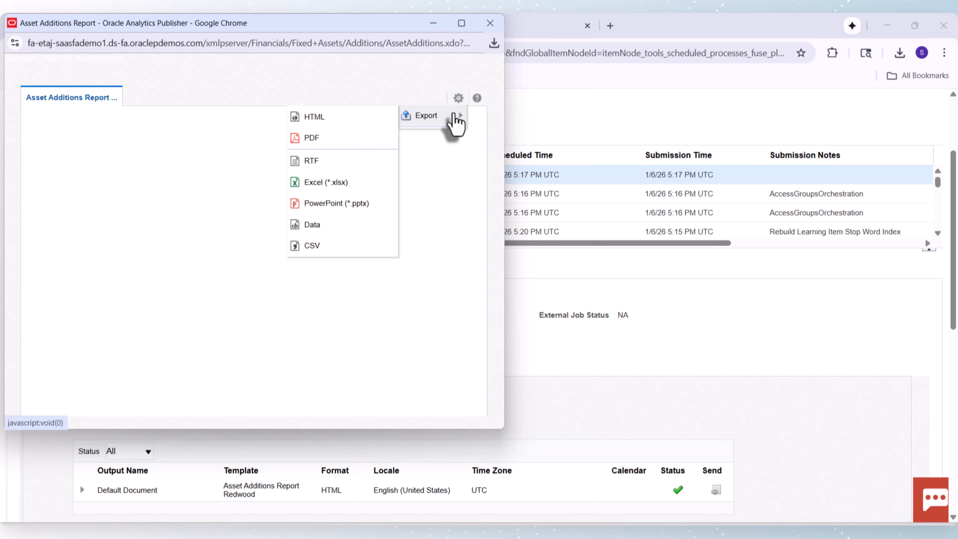
click(336, 145)
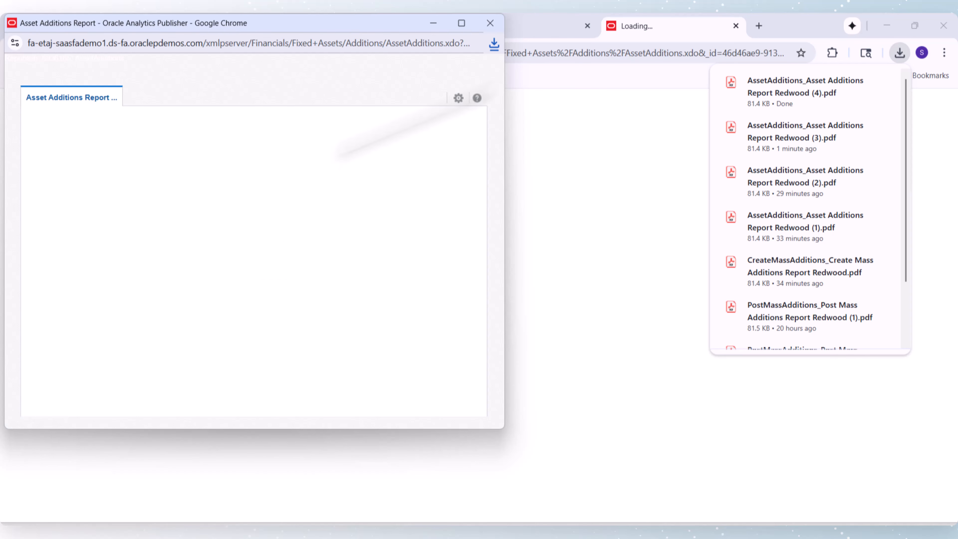
Step: Open the exported PDF, check the company name in the report header, and return to Manage System Controls in the browser
click(808, 95)
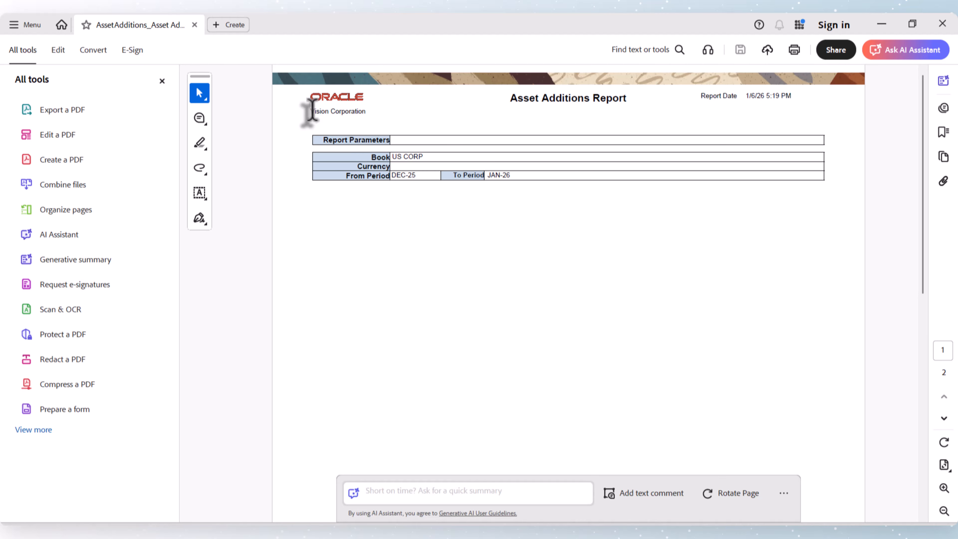
drag(311, 111, 353, 112)
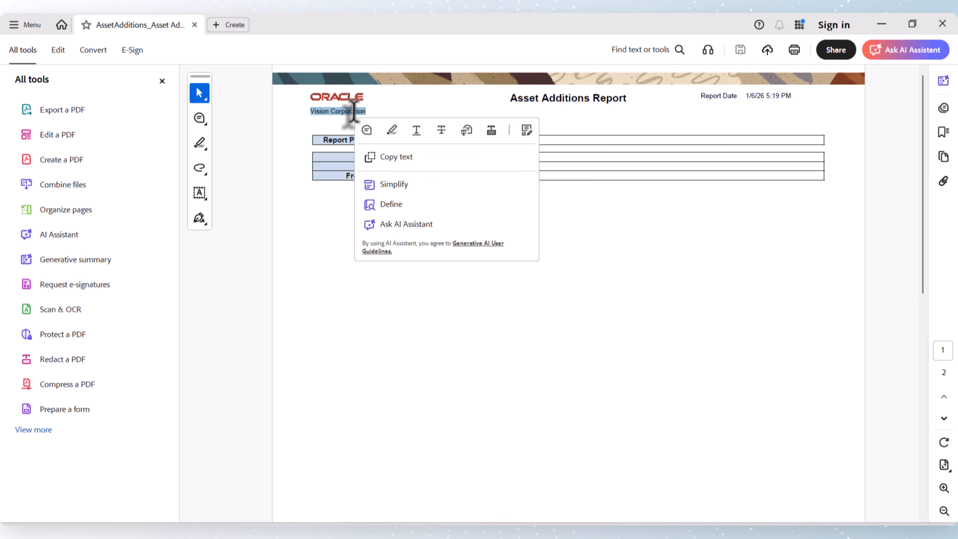
click(279, 239)
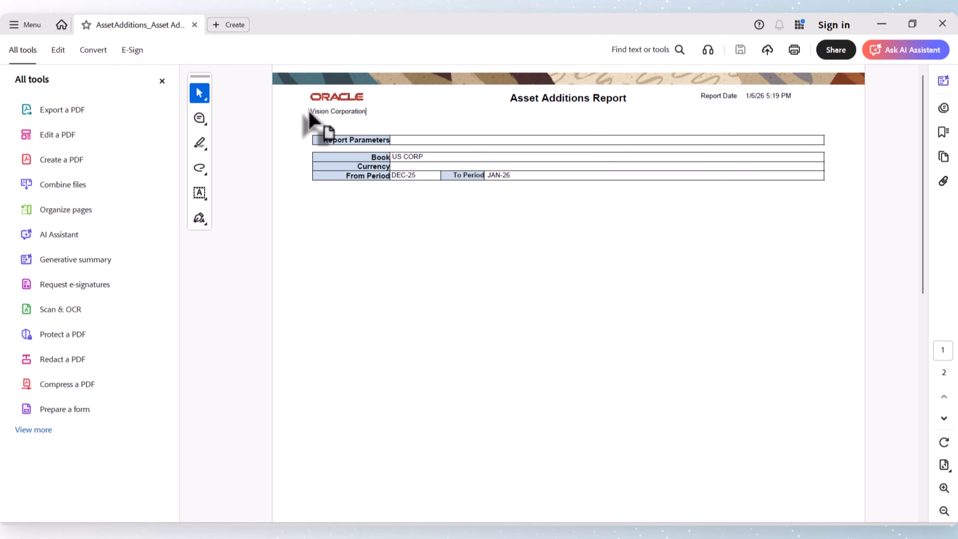
key(alt+Tab)
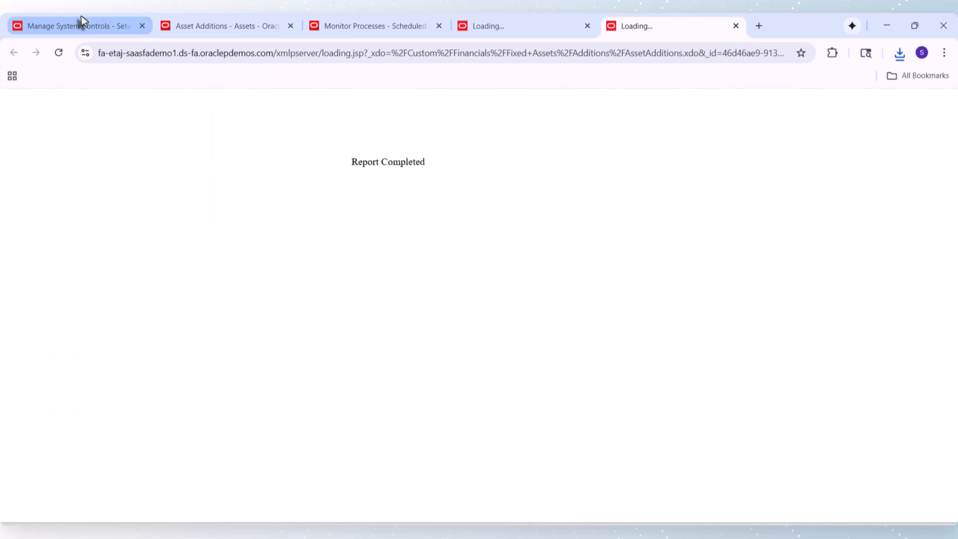
click(79, 23)
click(189, 232)
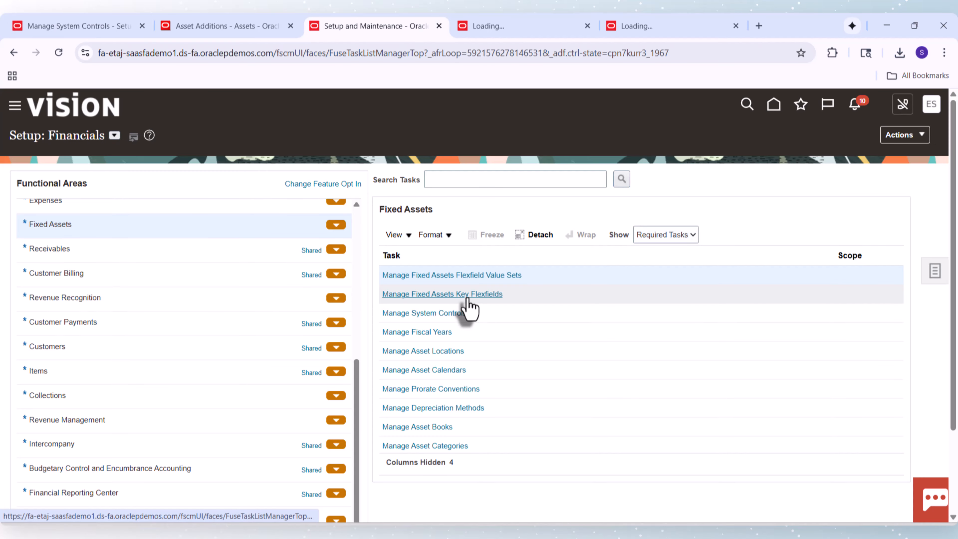
Step: Open Manage Fixed Assets Key Flexfields and search for all structures of the Category Flexfield
click(467, 296)
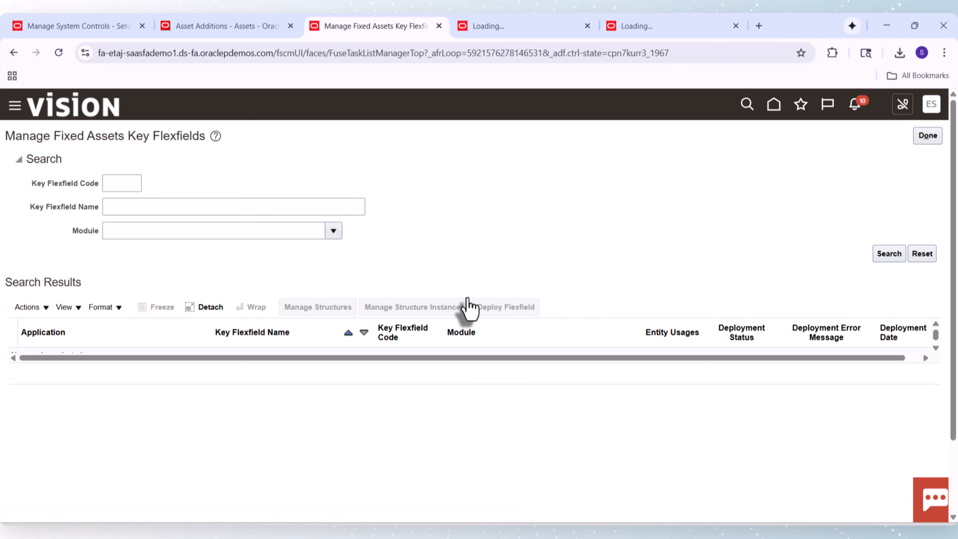
click(882, 254)
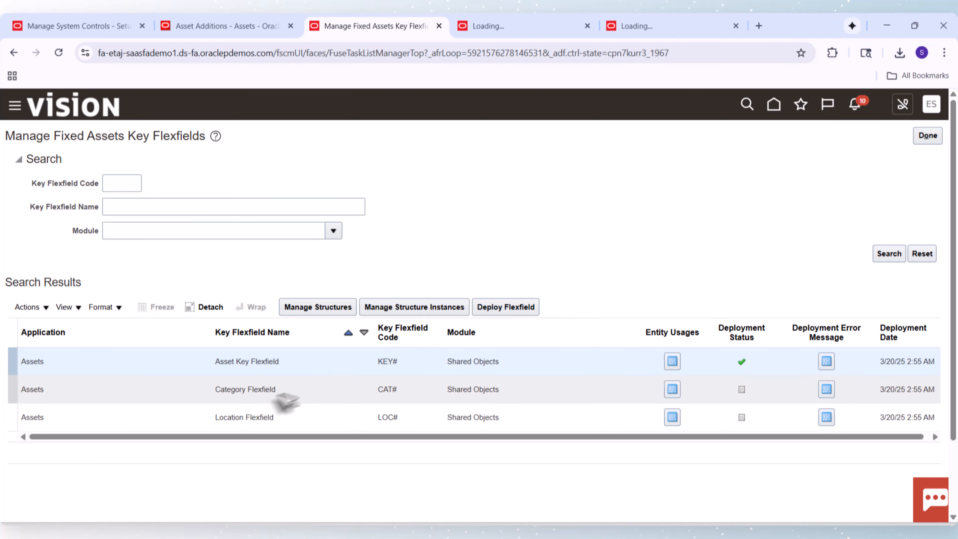
click(263, 393)
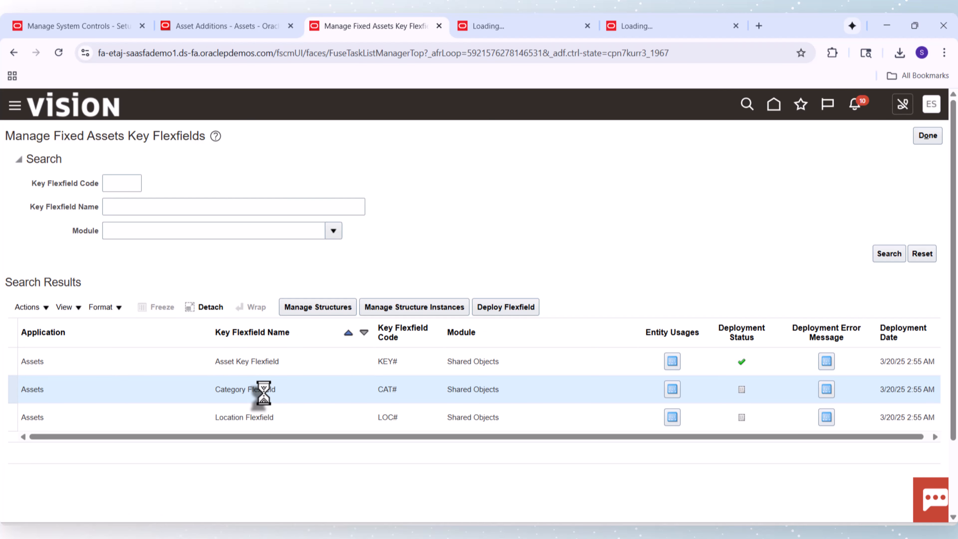
click(318, 307)
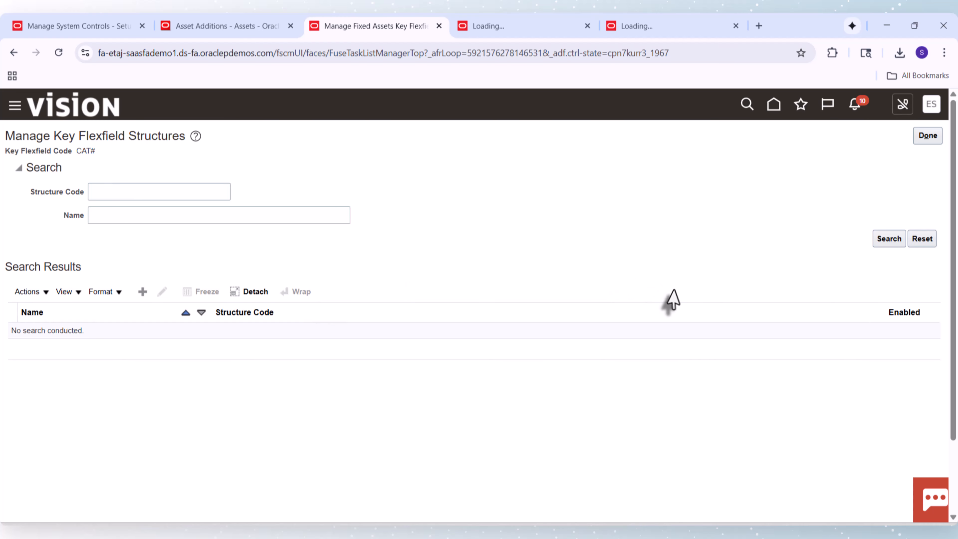
click(887, 241)
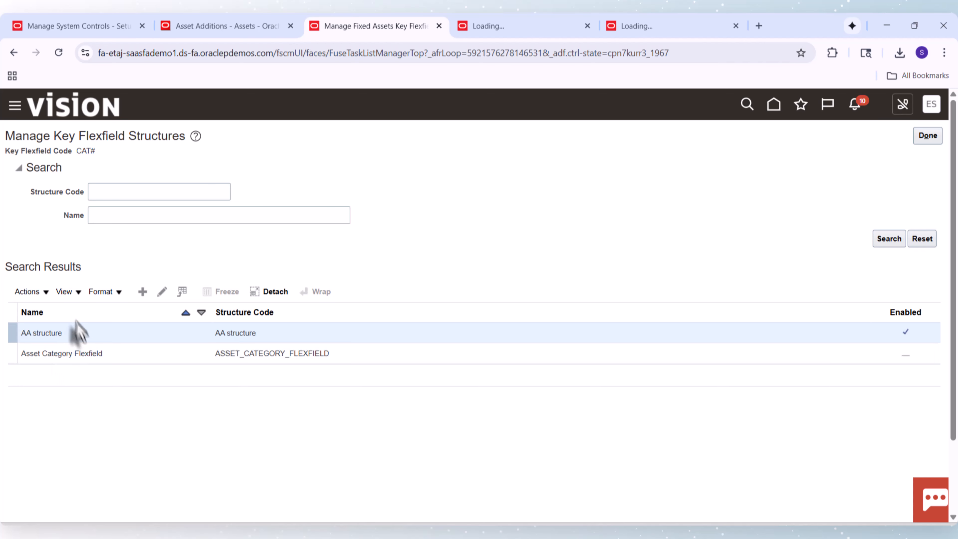
Step: Compare with the Category Flexfield value in Manage System Controls and go back to the key flexfield structures
click(82, 27)
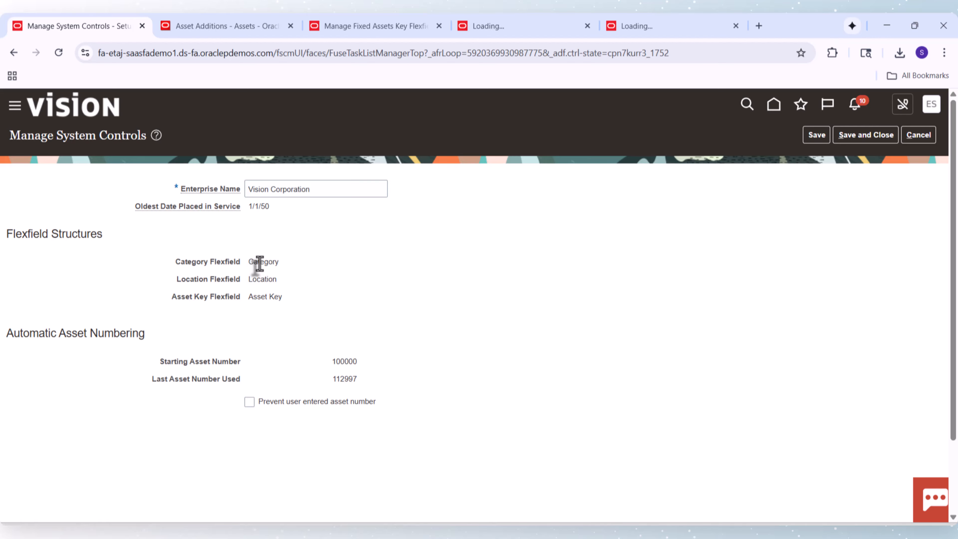
double_click(259, 263)
click(383, 30)
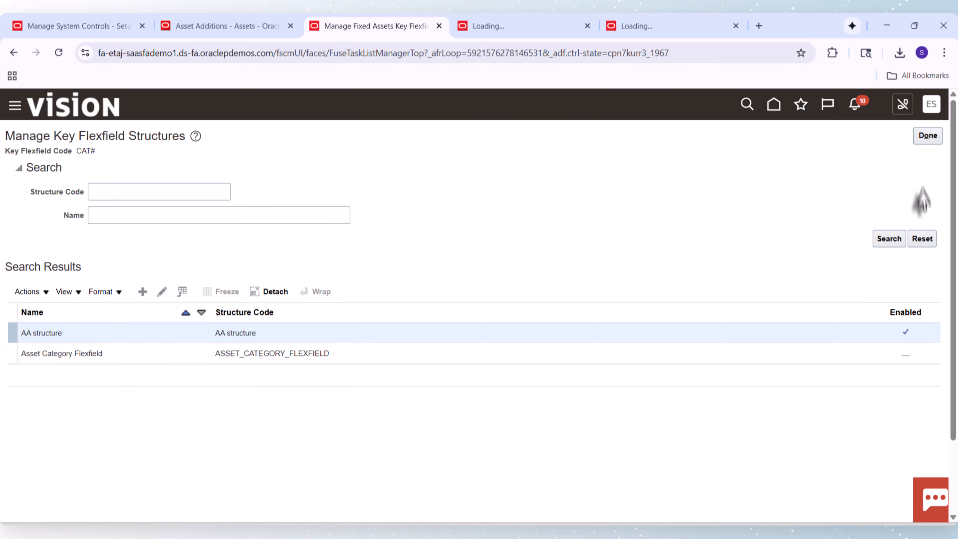
Step: List all structures of the Location Flexfield and compare them with the Location Flexfield value in Manage System Controls
click(928, 137)
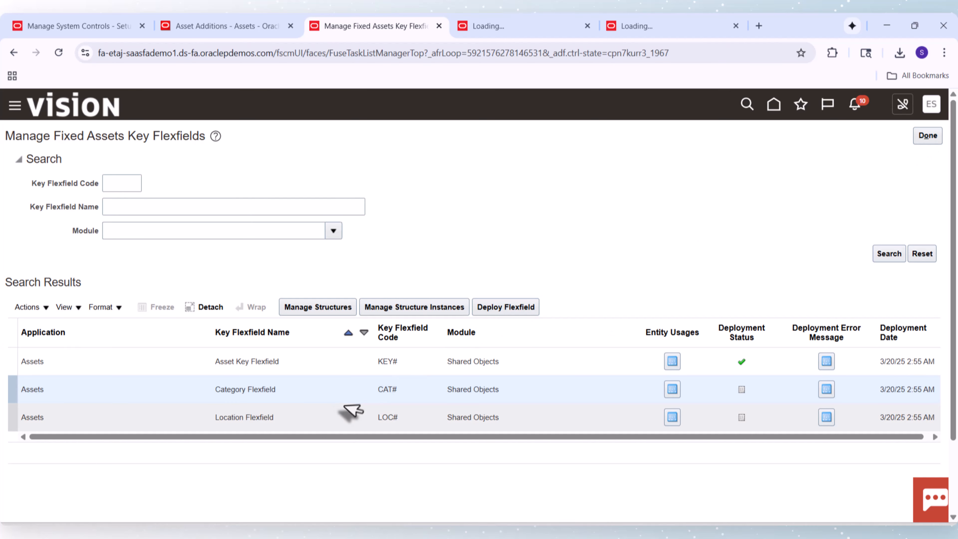
click(246, 417)
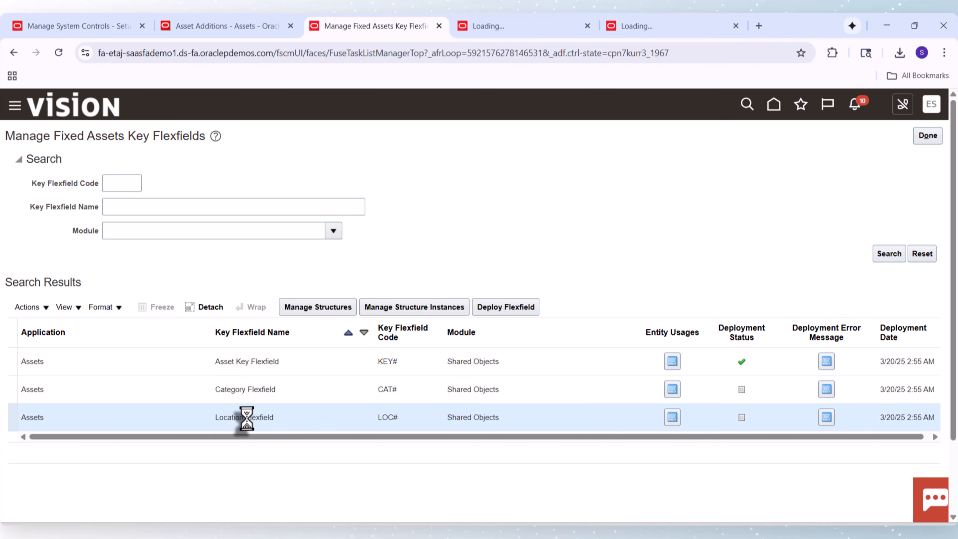
click(318, 310)
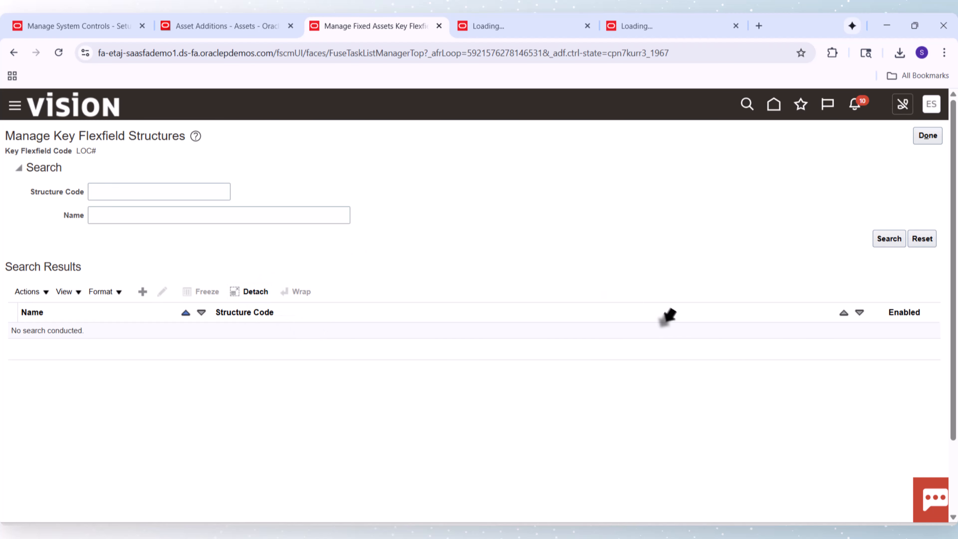
click(888, 240)
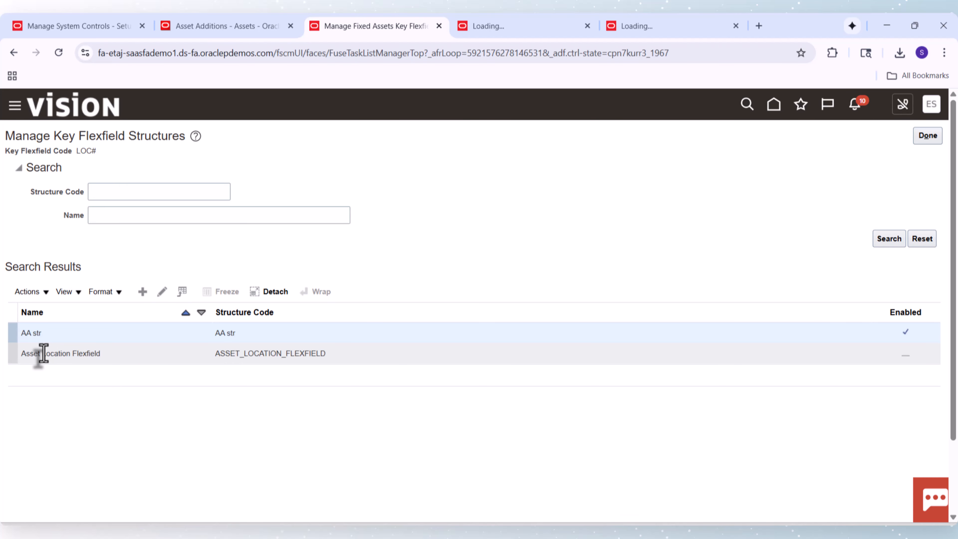
click(103, 23)
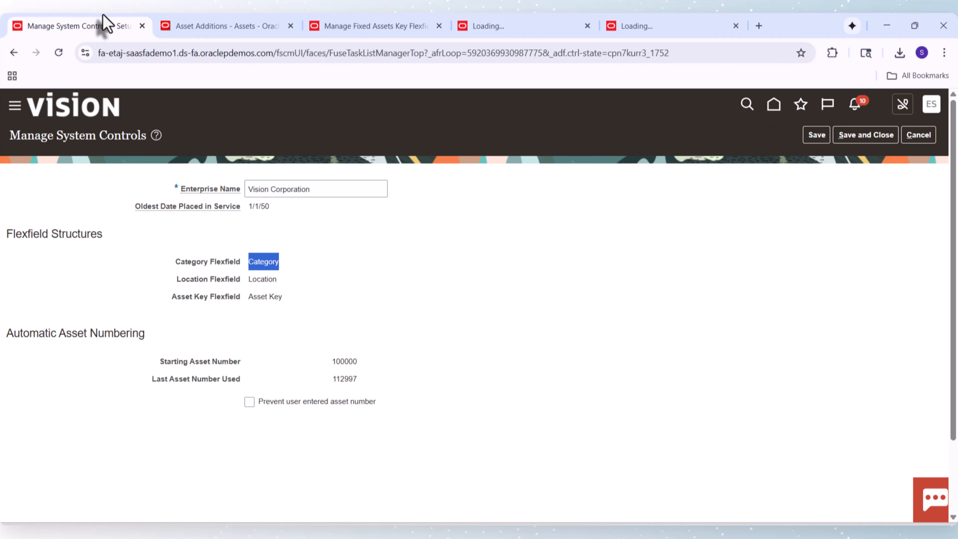
click(246, 284)
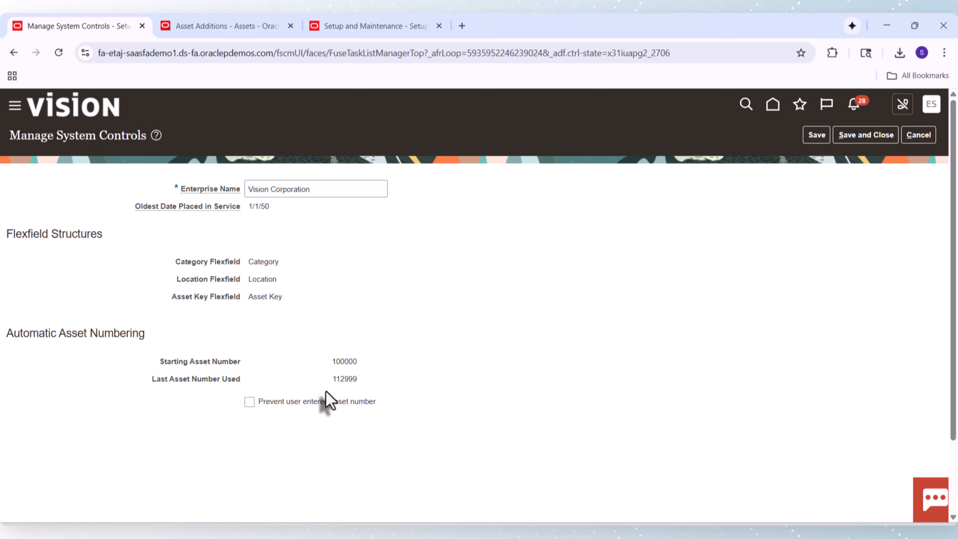
Step: Start a capitalized VEHICLE-HEAVY asset in US CORP described "DIPS in 1949", cost 10,000.00, 1 unit, and continue to its full details
click(173, 27)
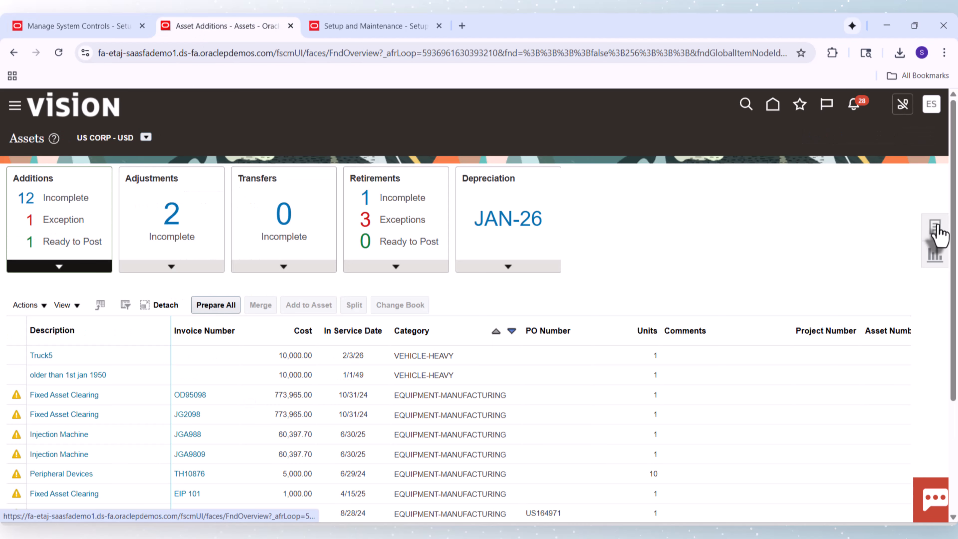
click(936, 230)
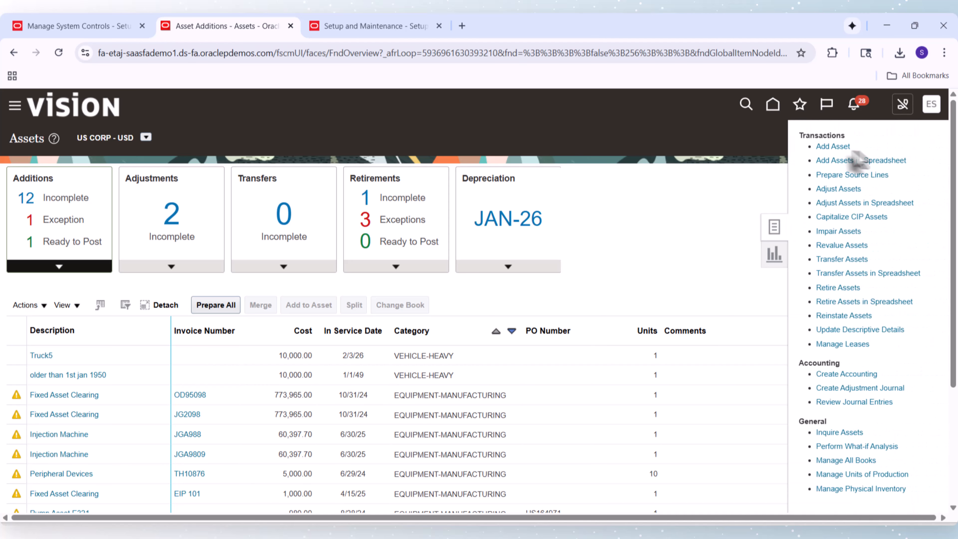
click(832, 146)
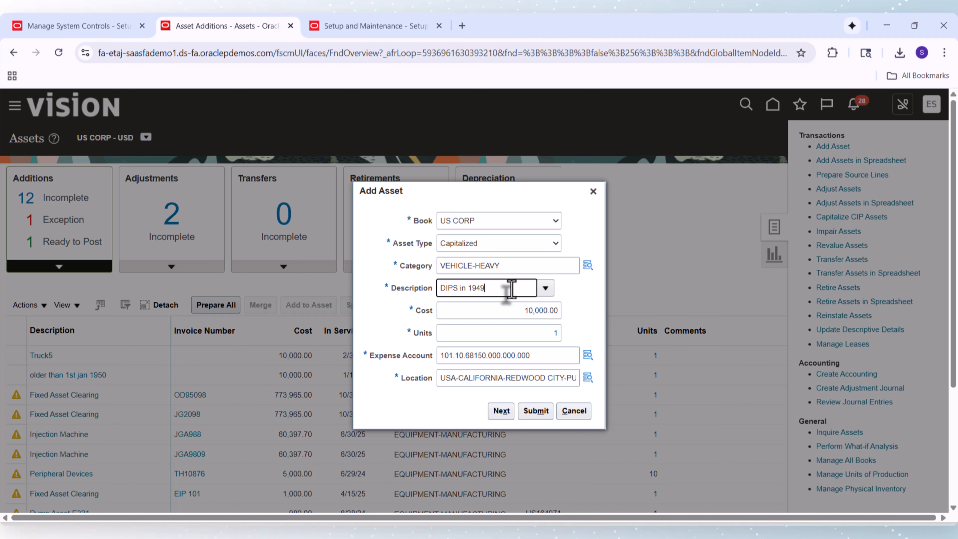
click(502, 411)
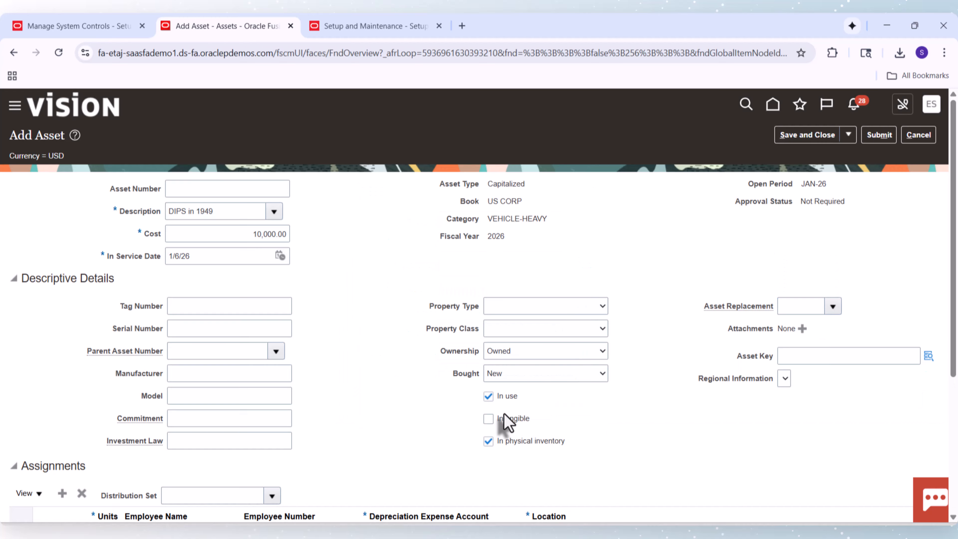
Step: Set the in-service date of the "DIPS in 1949" asset to 1/1/49, assign asset key AMINE PLANT and submit it
click(283, 257)
double_click(375, 278)
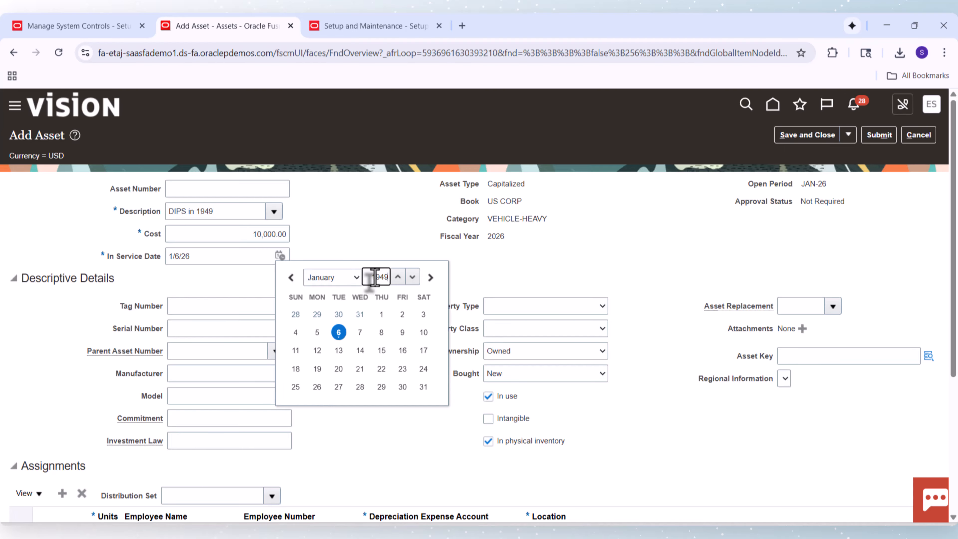
click(382, 319)
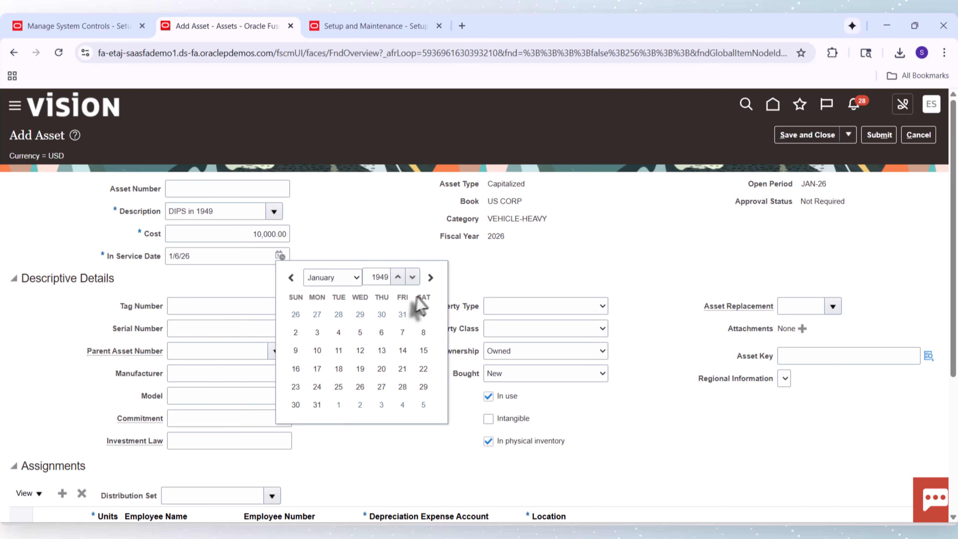
click(426, 316)
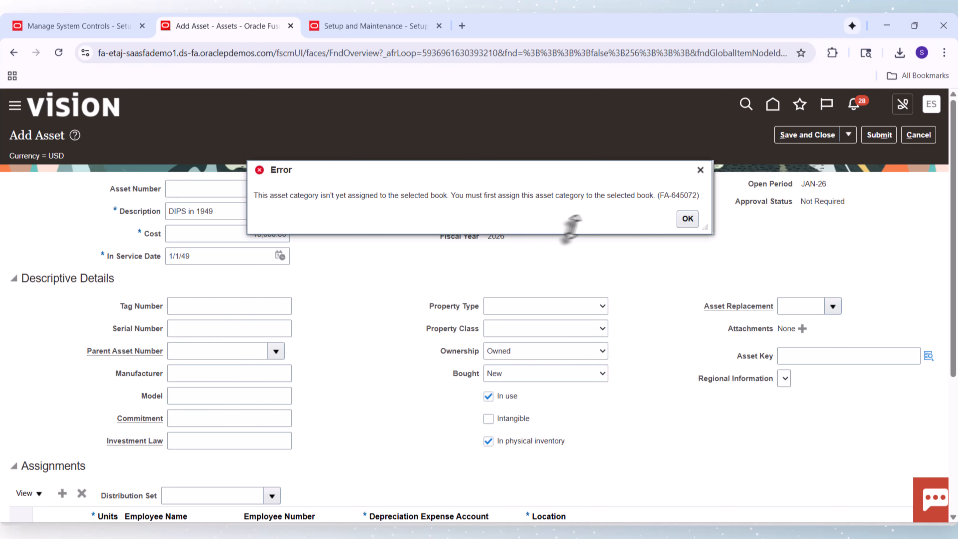
click(686, 218)
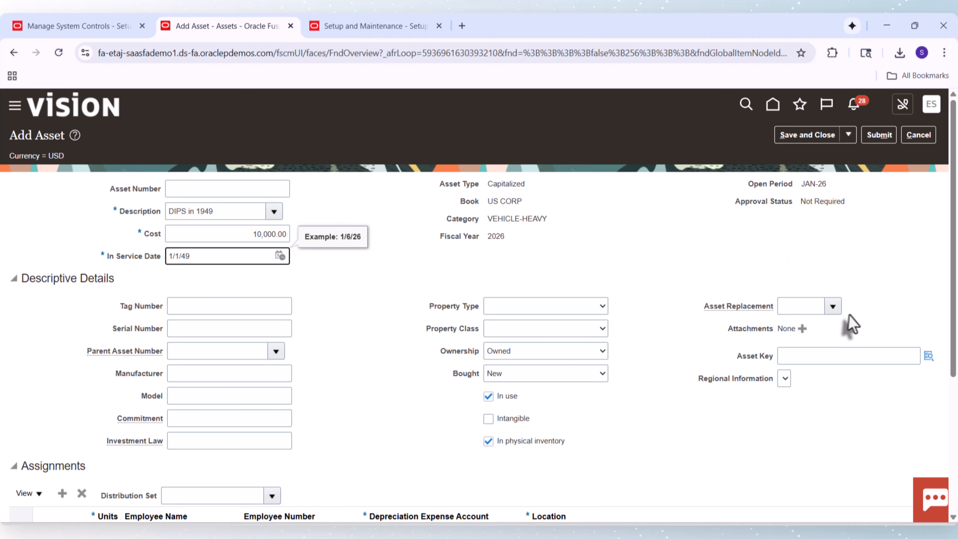
click(930, 357)
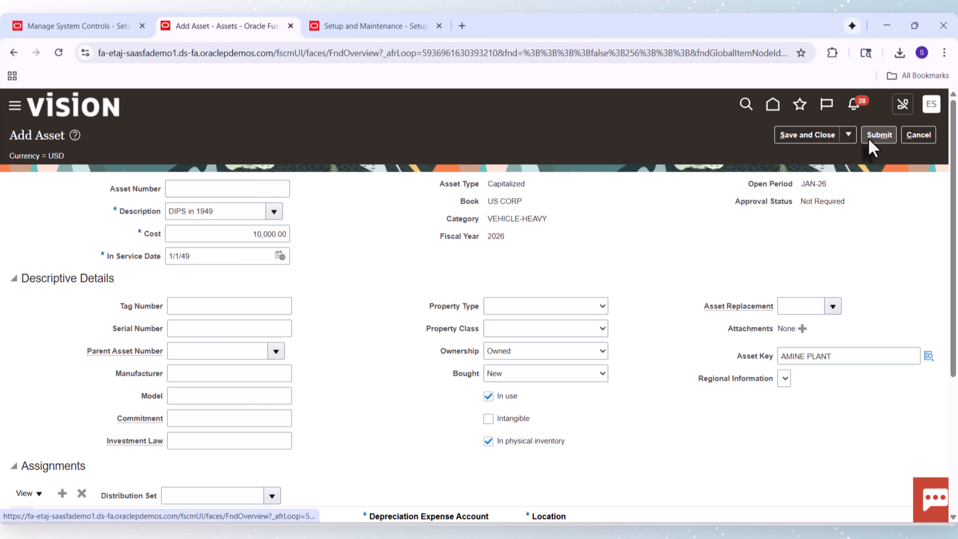
click(871, 140)
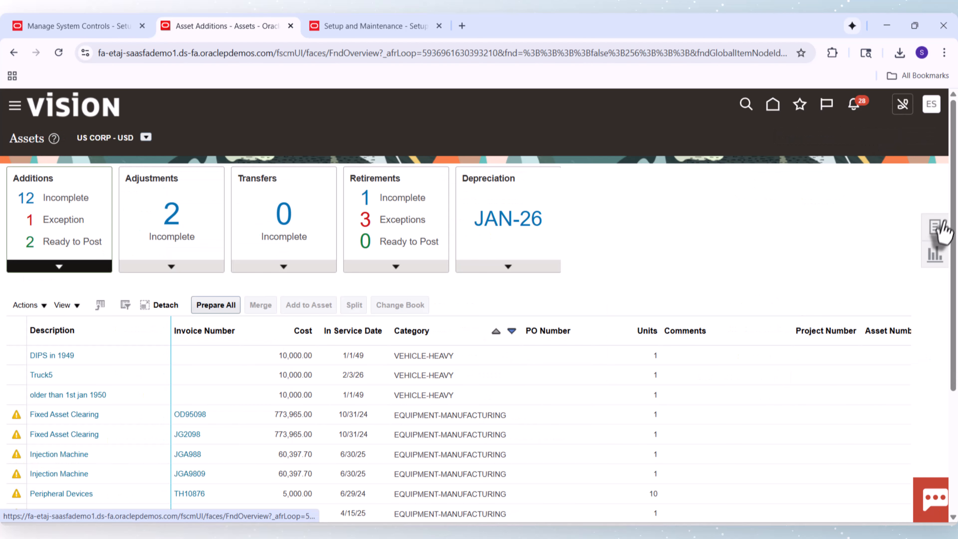
Step: Start a capitalized VEHICLE-HEAVY asset in US CORP described "DIPS in Dec25", cost 10,000.00, 1 unit, and continue to its full details
click(935, 228)
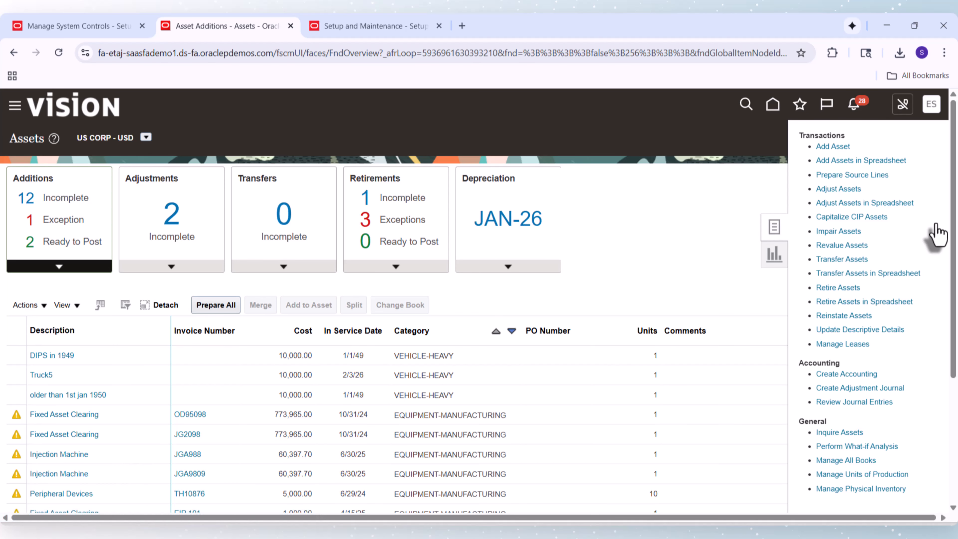
click(834, 147)
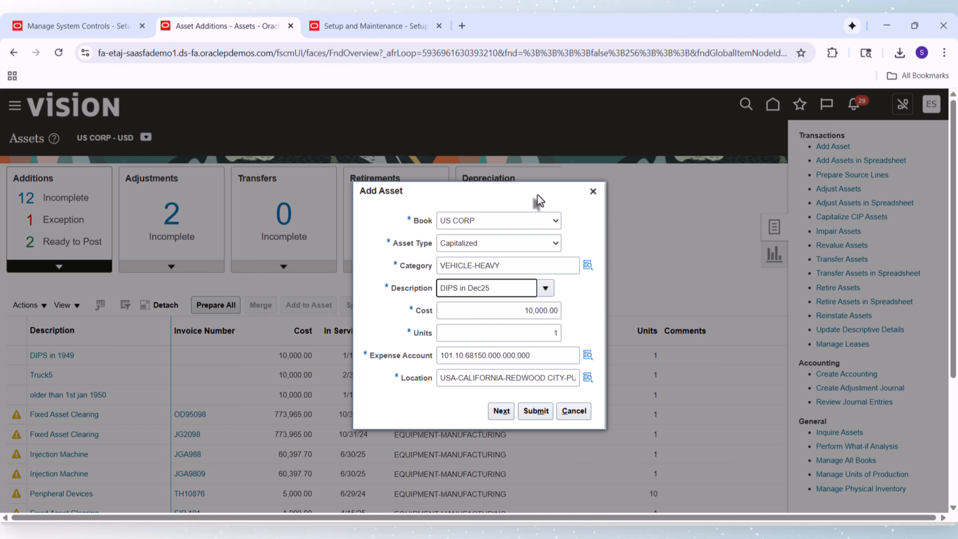
drag(537, 195, 550, 269)
click(513, 485)
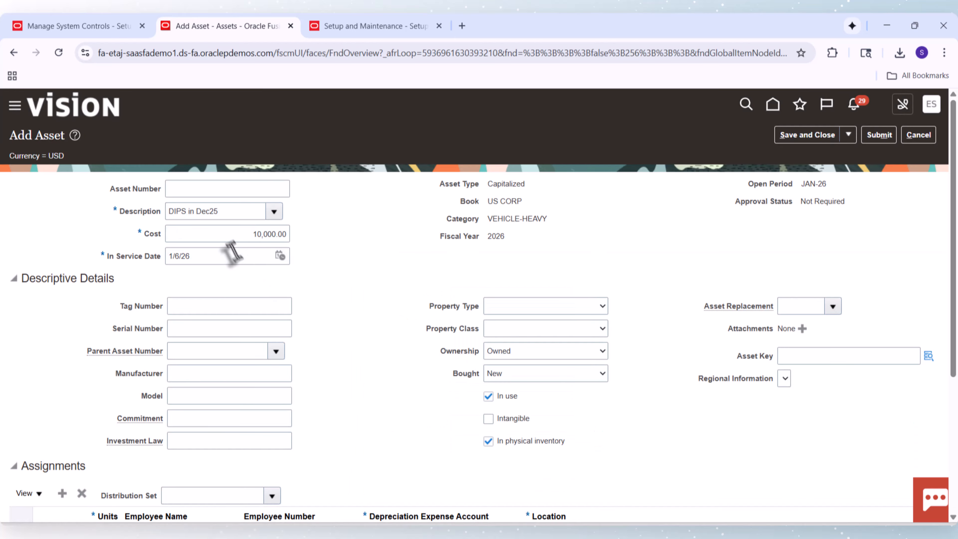
Step: Set the in-service date of the "DIPS in Dec25" asset to 12/1/25, assign asset key AMINE PLANT and submit it
click(280, 255)
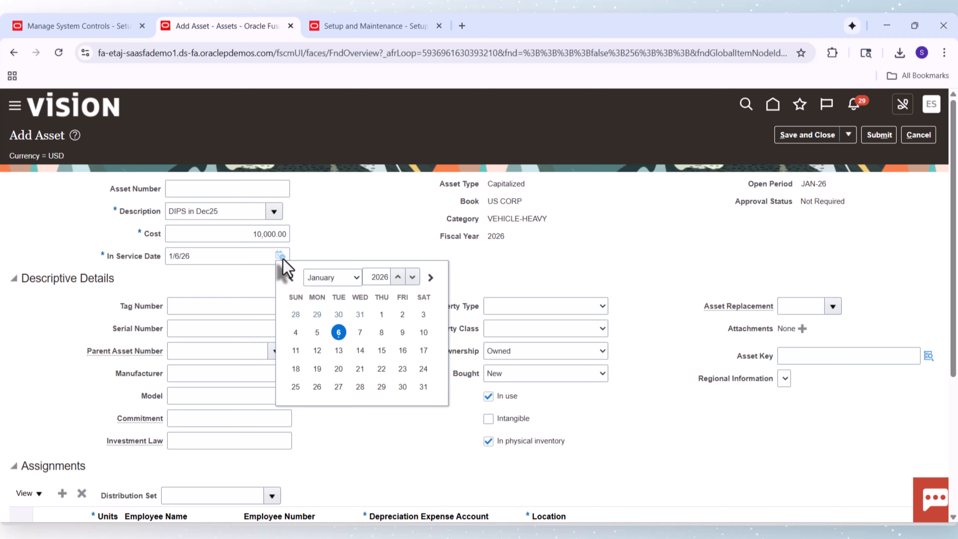
click(348, 283)
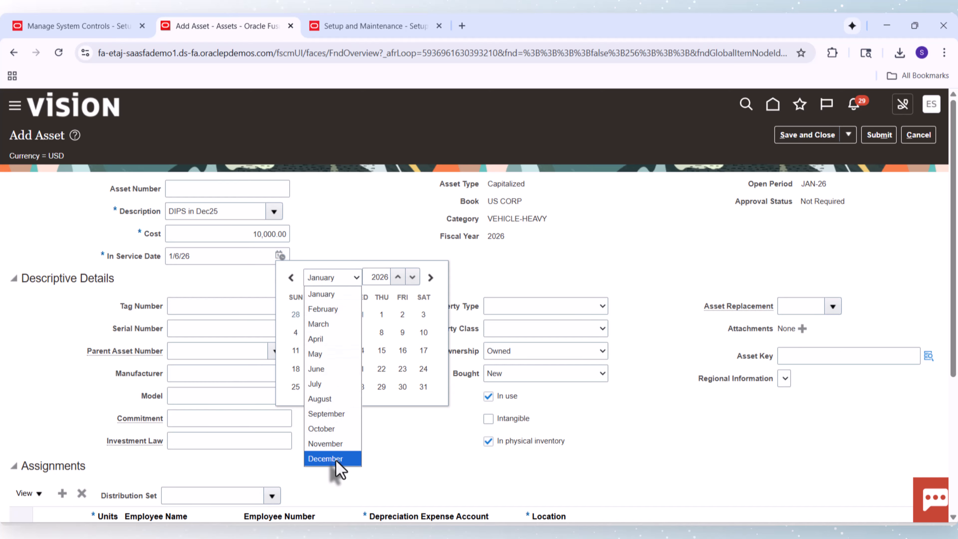
click(327, 459)
click(339, 315)
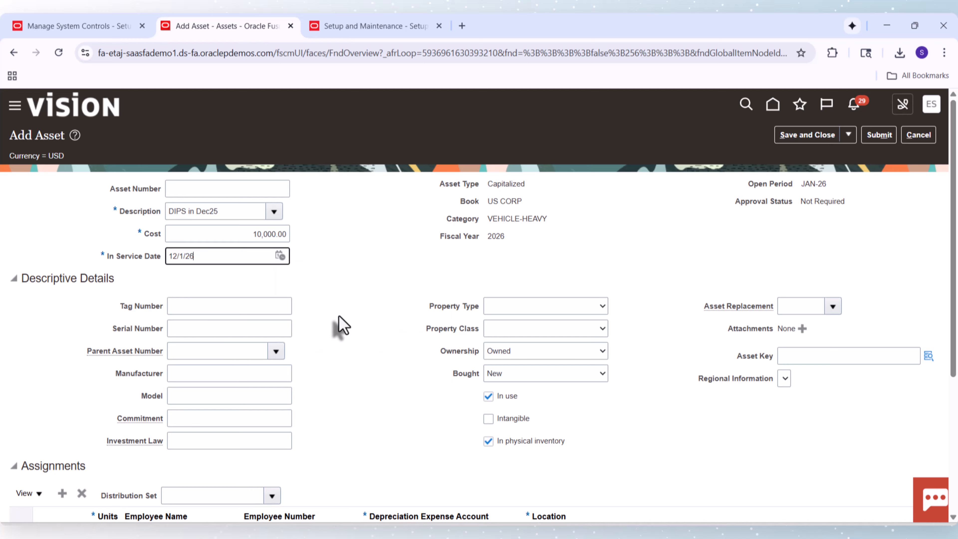
click(280, 256)
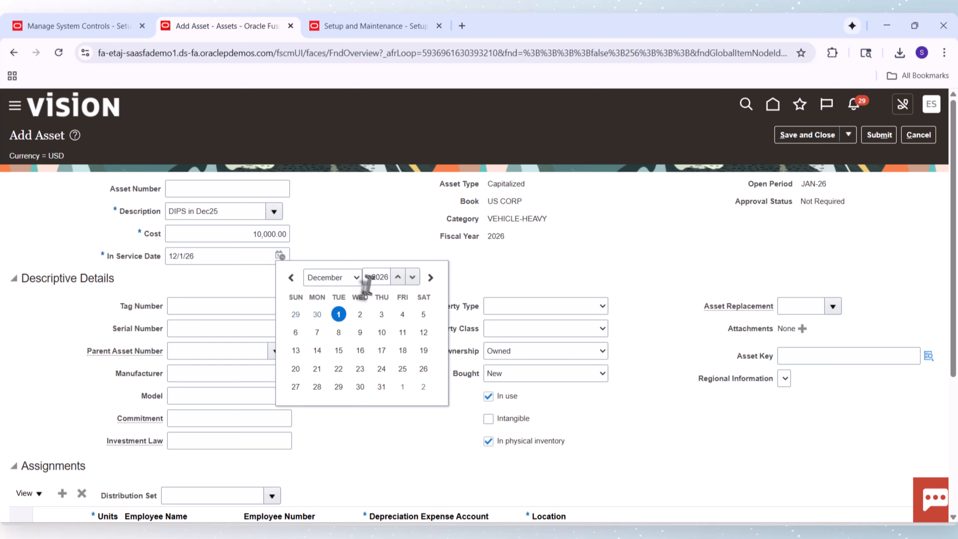
click(412, 278)
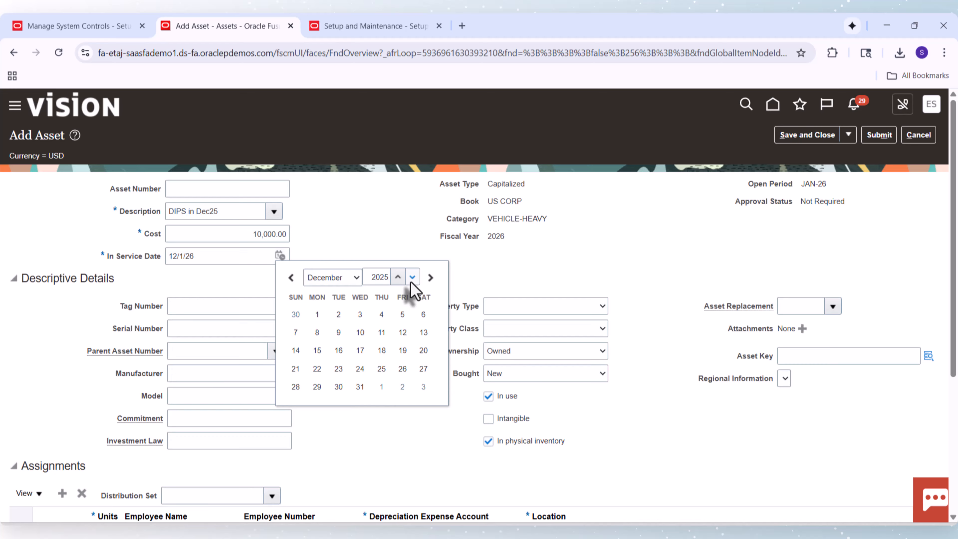
click(317, 315)
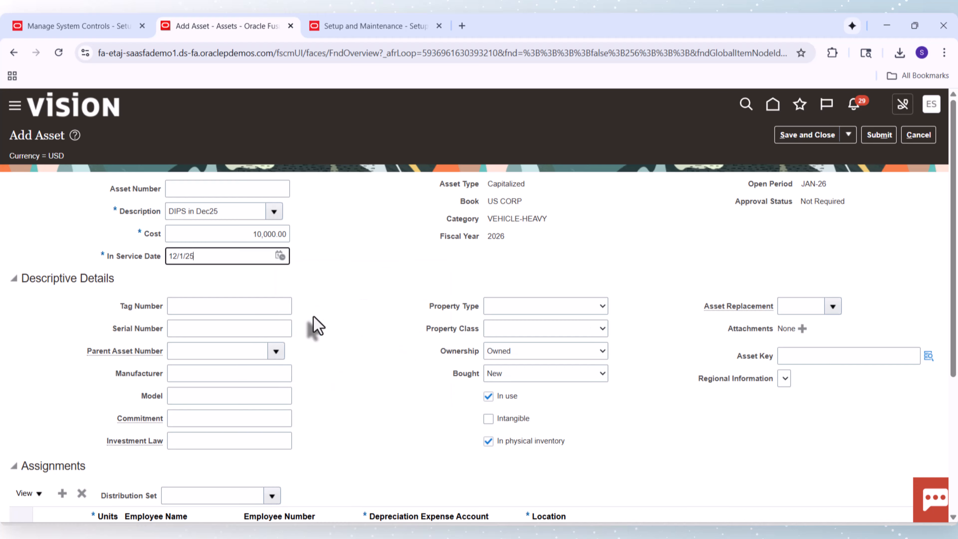
click(928, 356)
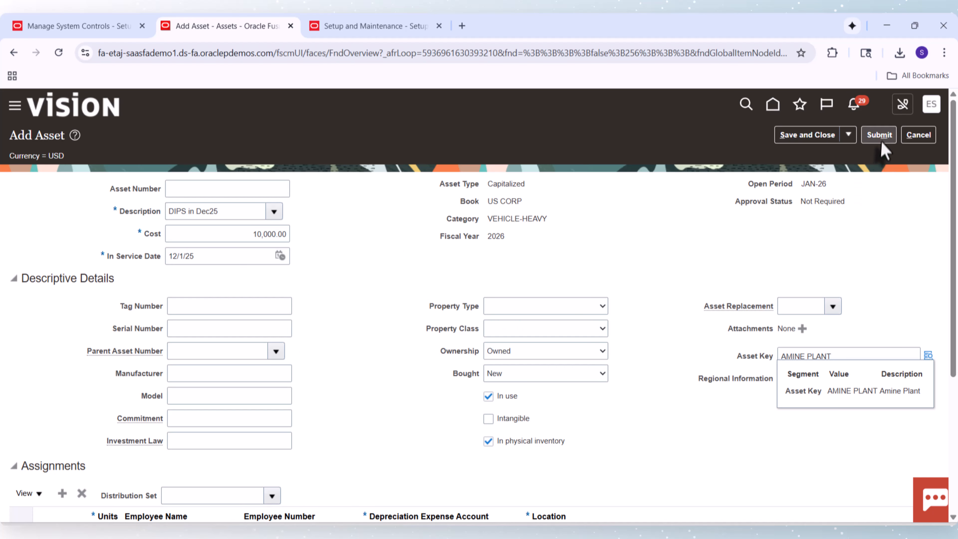
click(881, 143)
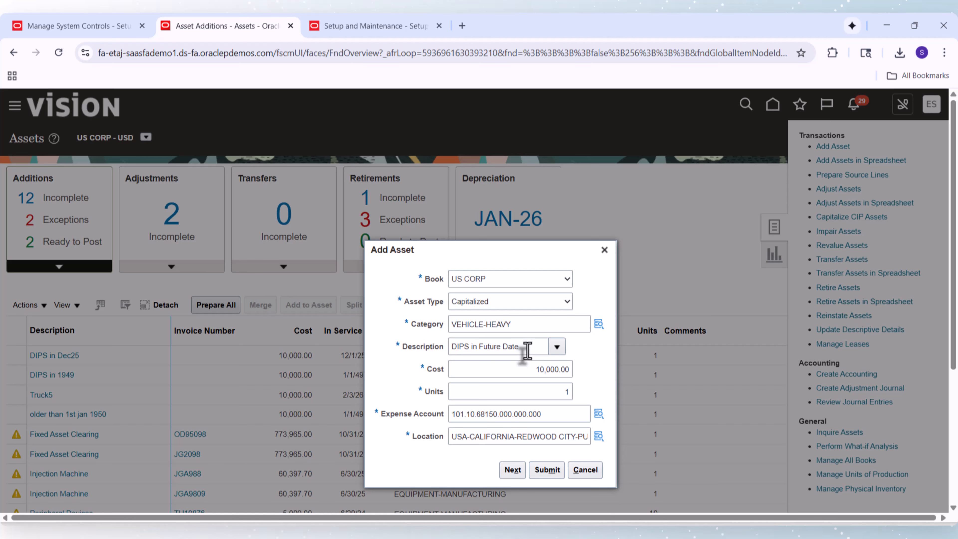
Step: Add and submit a capitalized VEHICLE-HEAVY asset described "DIPS in Future Date", cost 10,000.00, in-service date 1/15/26, asset key AMINE PLANT
click(528, 349)
click(516, 471)
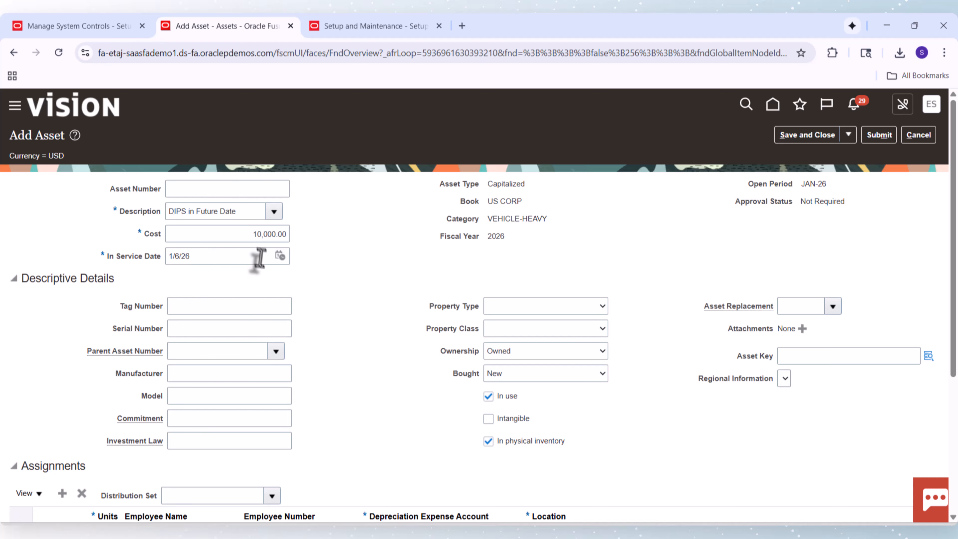
click(280, 257)
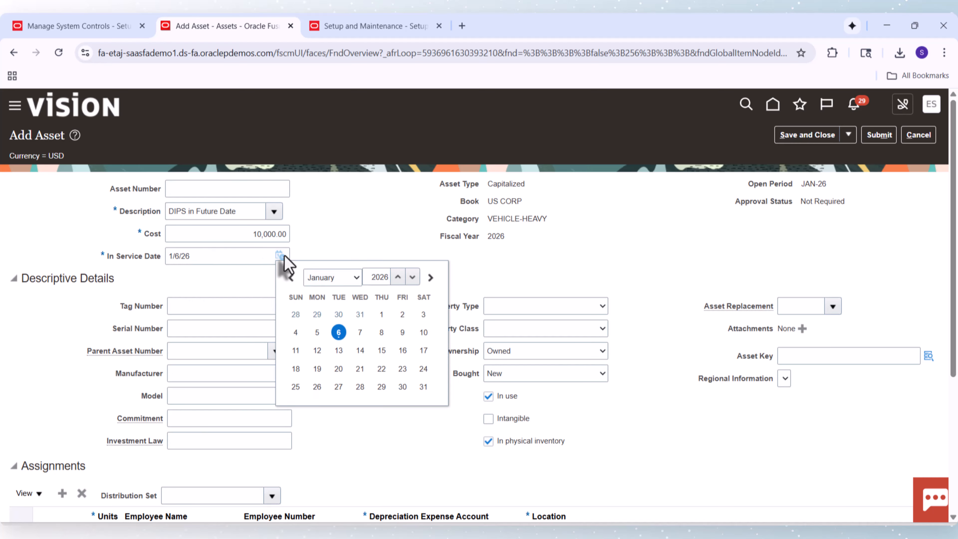
click(379, 350)
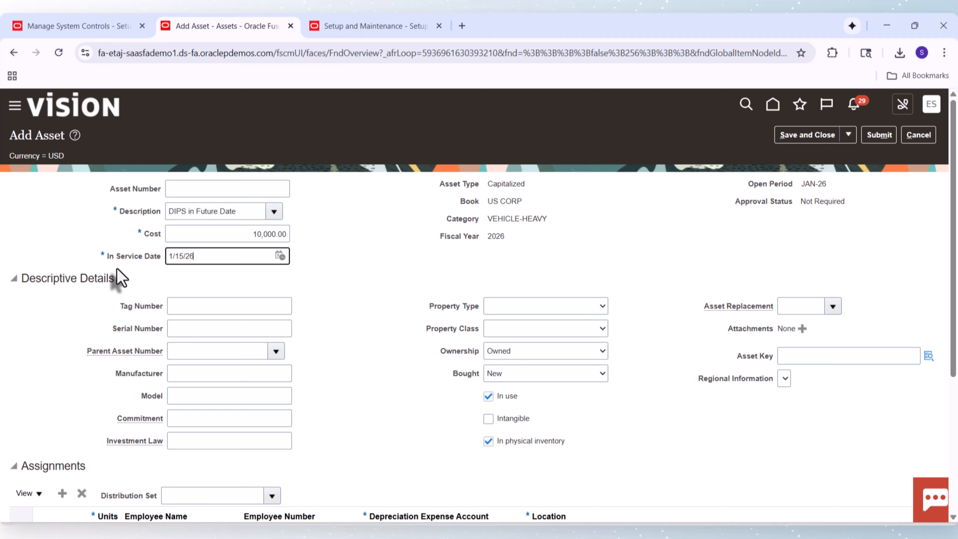
click(928, 357)
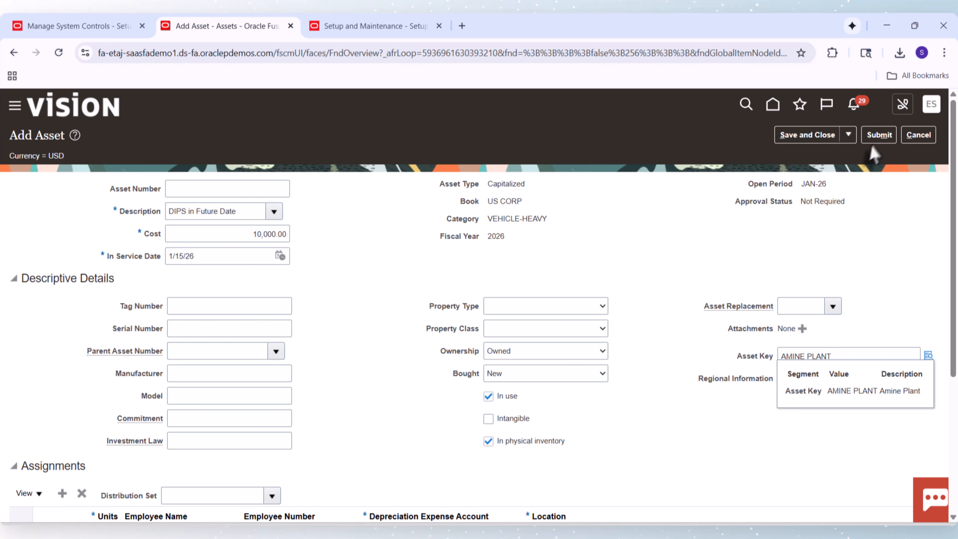
click(877, 136)
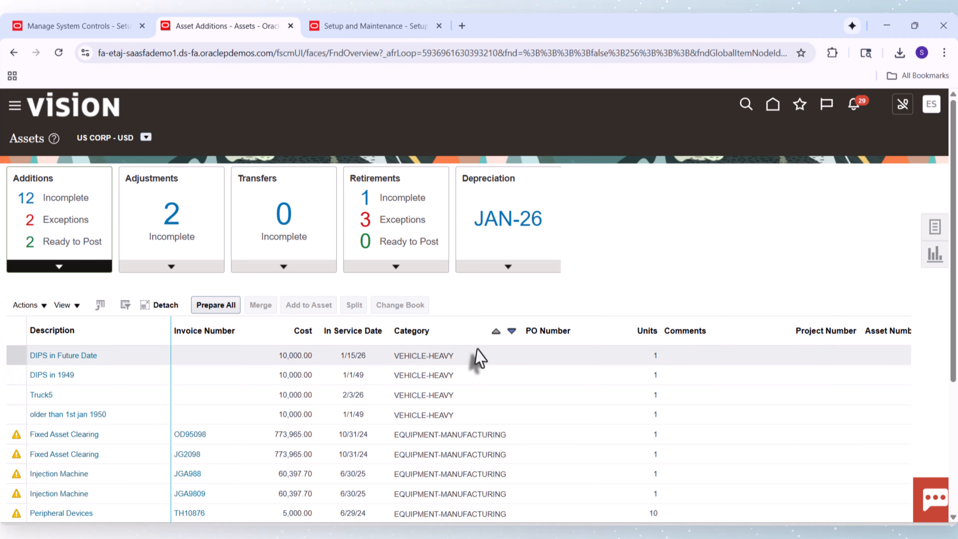
Step: Open the "DIPS in 1949" asset and compare its exception date with the Oldest Date Placed in Service in Manage System Controls
click(511, 332)
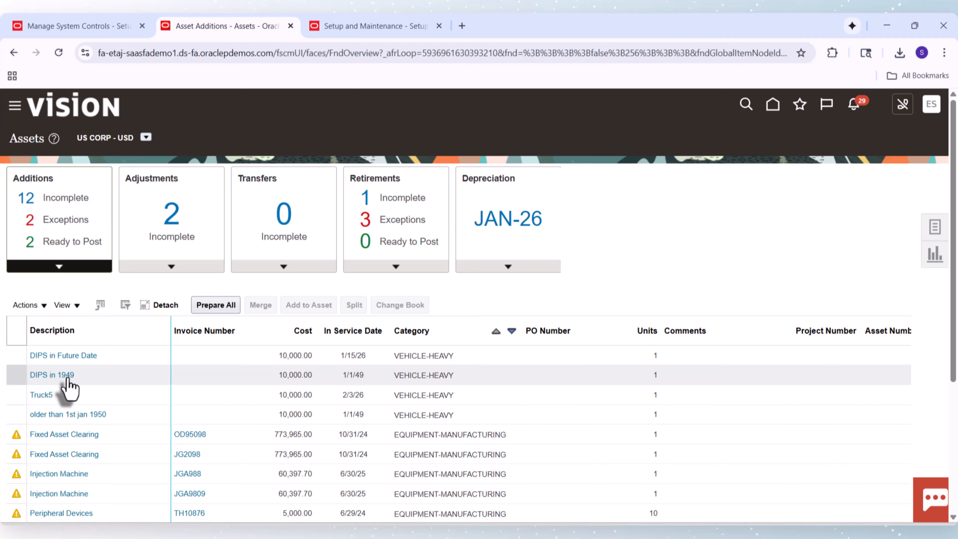
click(47, 377)
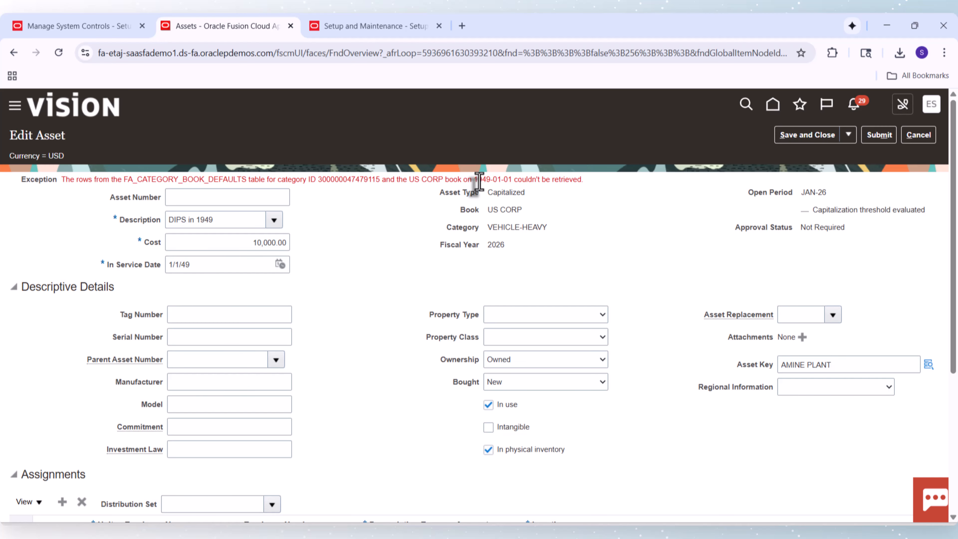
drag(474, 180, 508, 180)
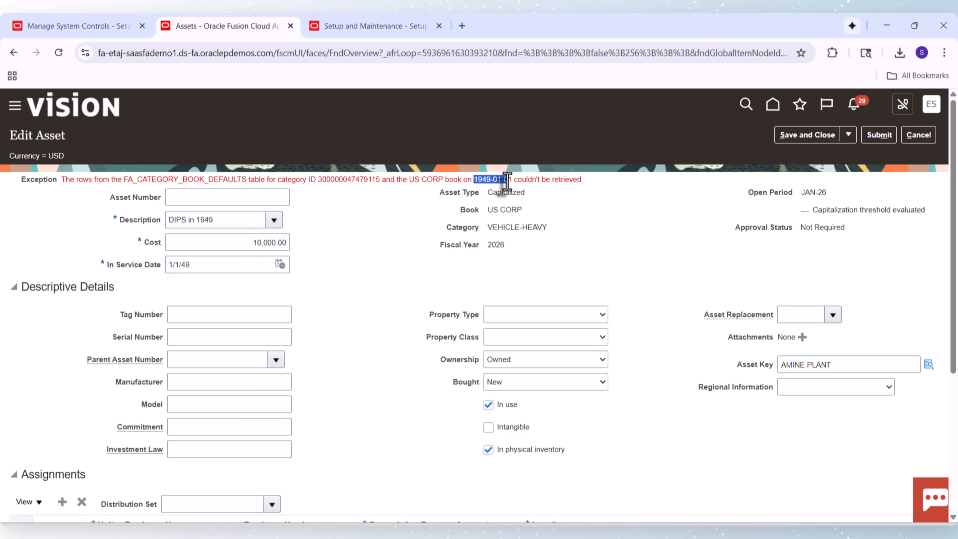
click(34, 35)
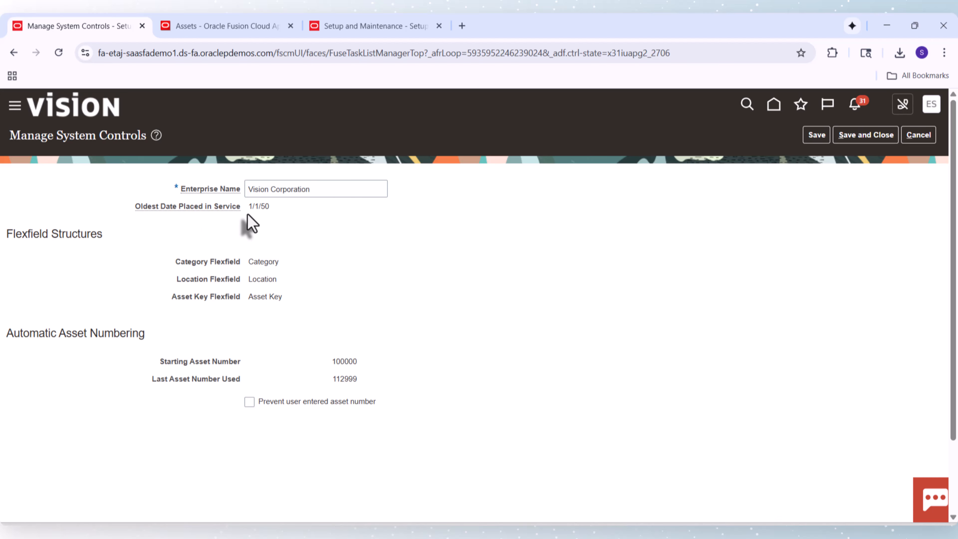
click(247, 27)
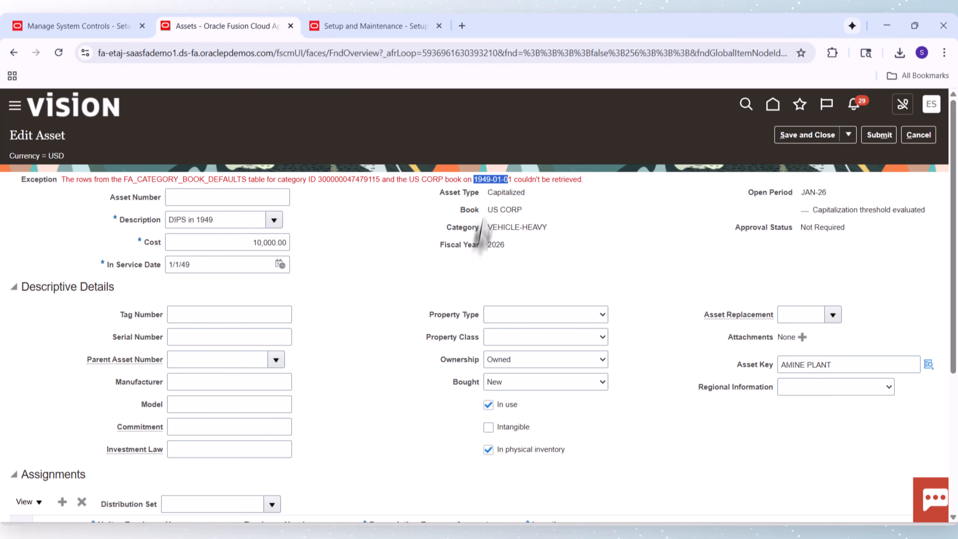
click(494, 195)
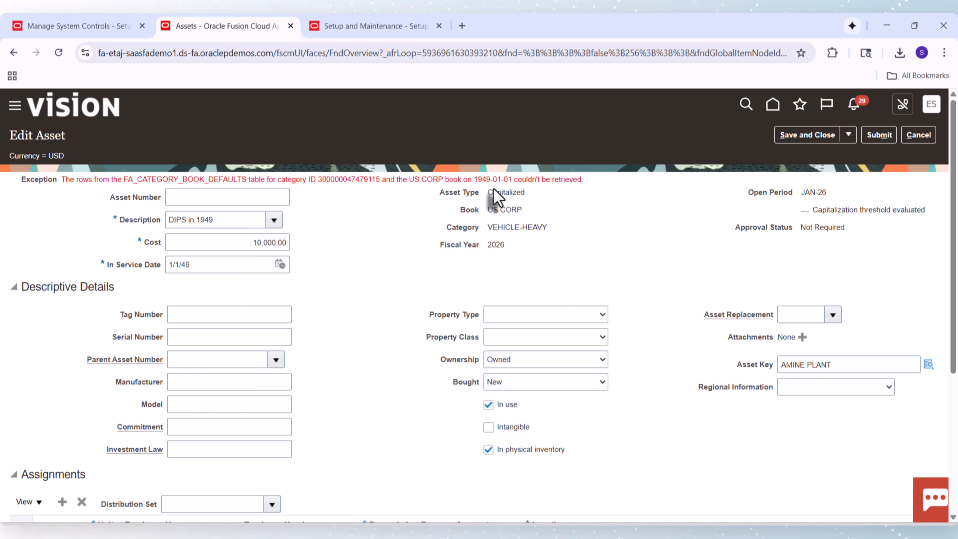
Step: Resubmit the "DIPS in 1949" asset and review the Ready to Post and Incomplete additions of US CORP
click(880, 136)
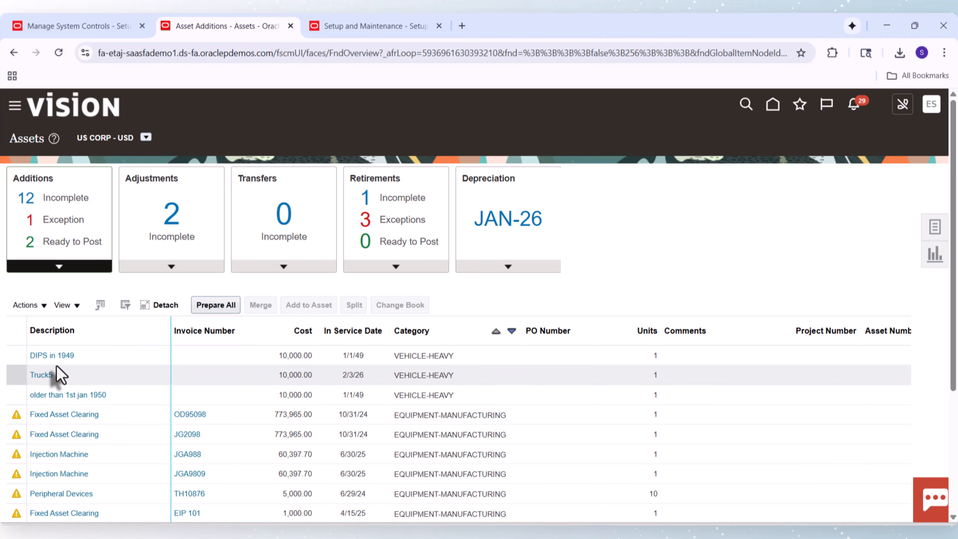
click(86, 242)
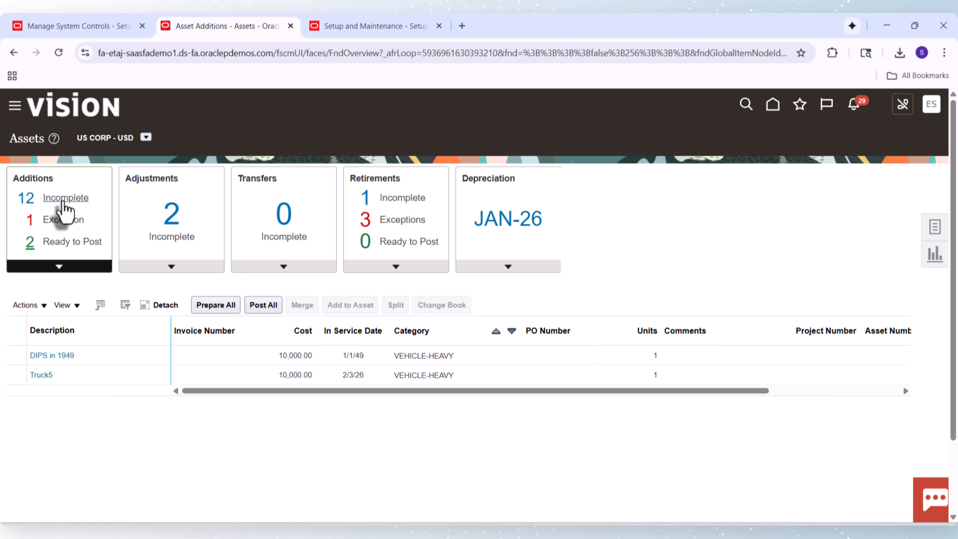
click(63, 202)
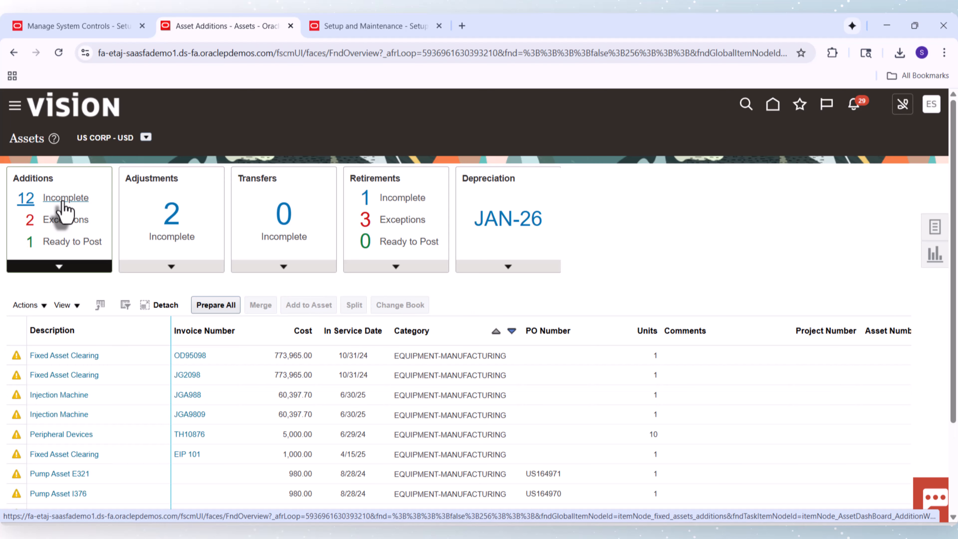
scroll(954, 482, down, 3)
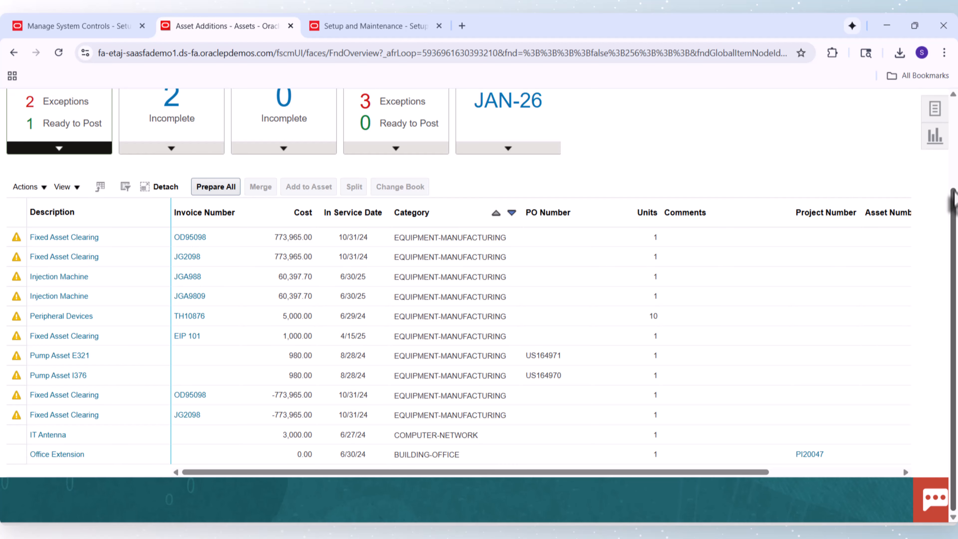
scroll(175, 263, up, 4)
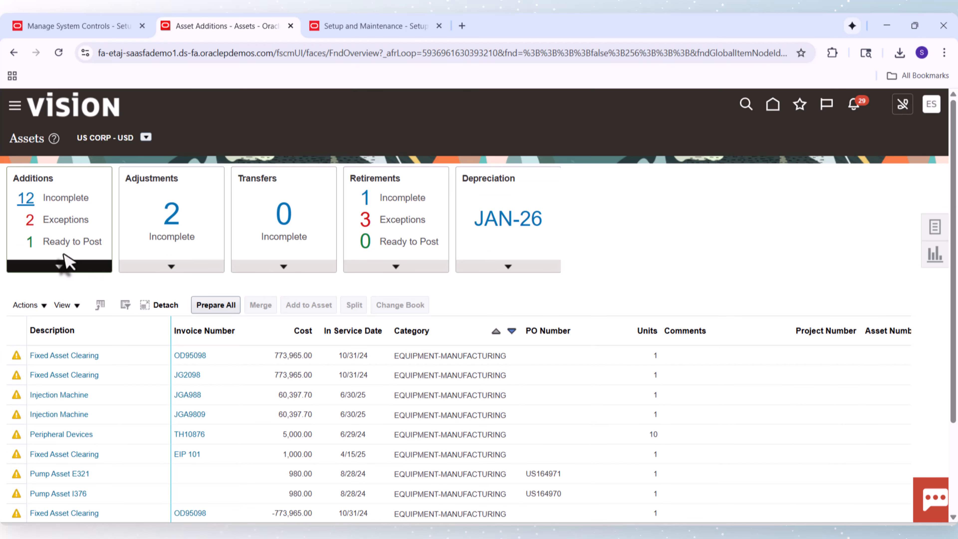
click(71, 243)
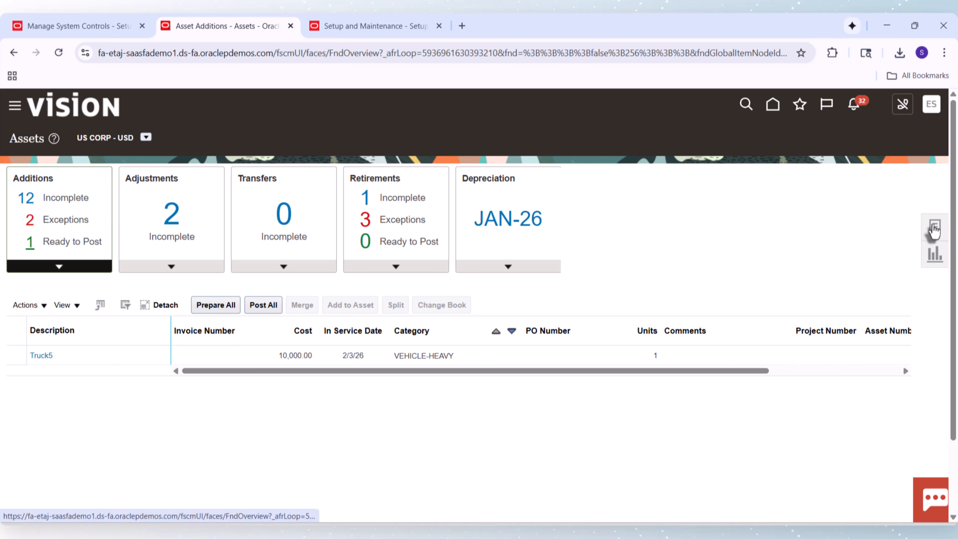
Step: Search the US CORP asset inquiry for assets with category starting with VEHIC and description starting with DIPS, and examine their asset numbers
click(933, 234)
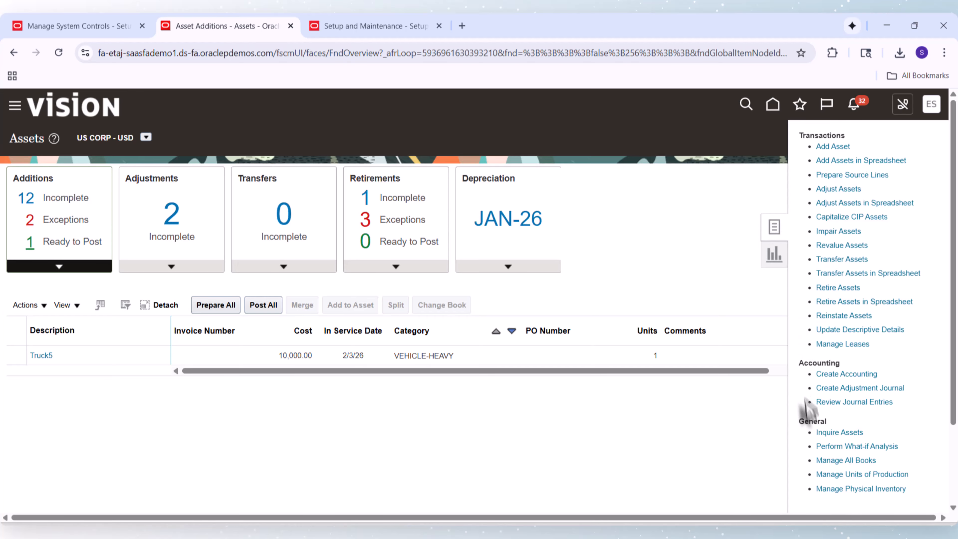
click(826, 432)
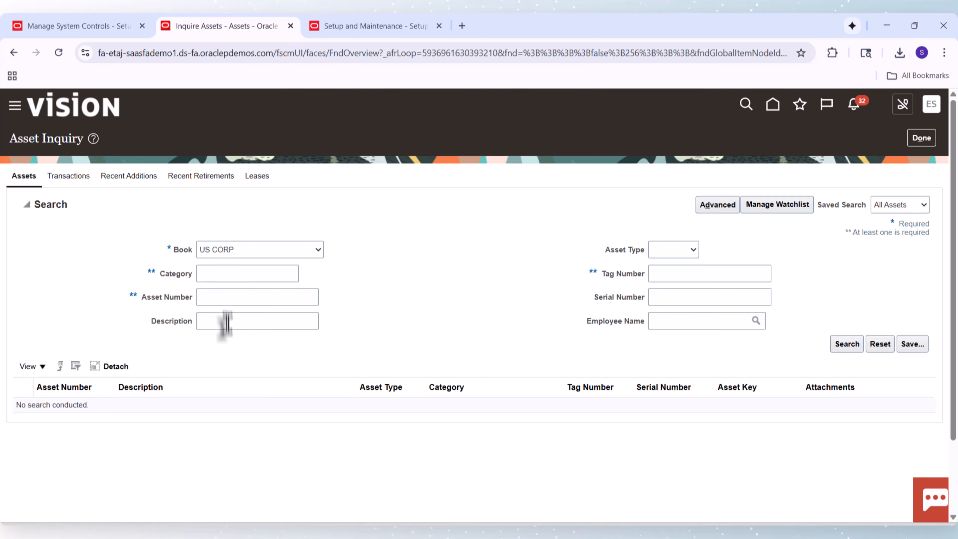
click(720, 206)
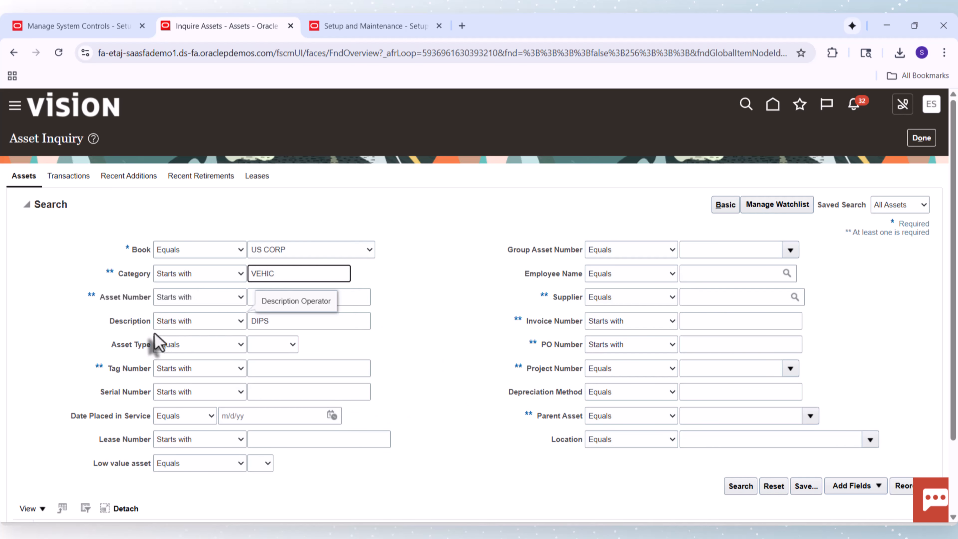
click(741, 487)
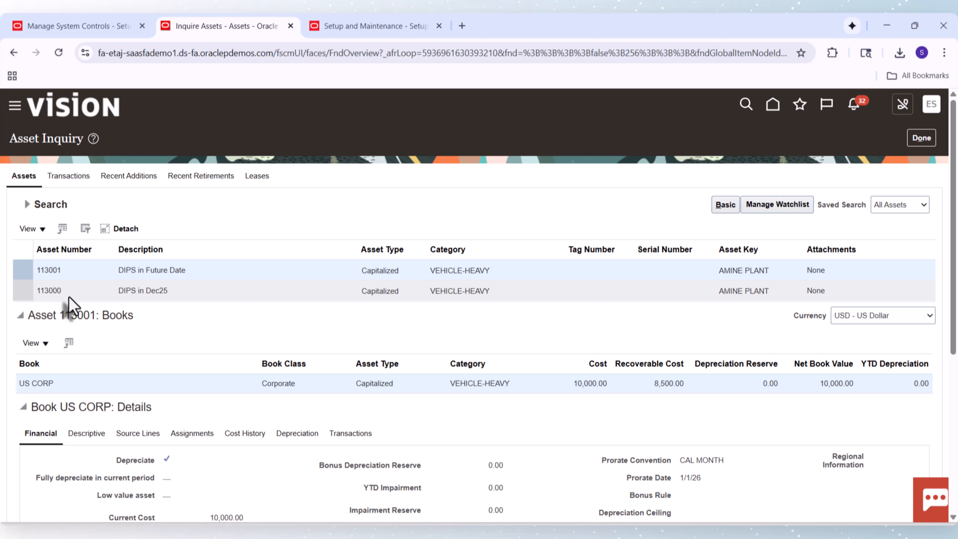
click(100, 273)
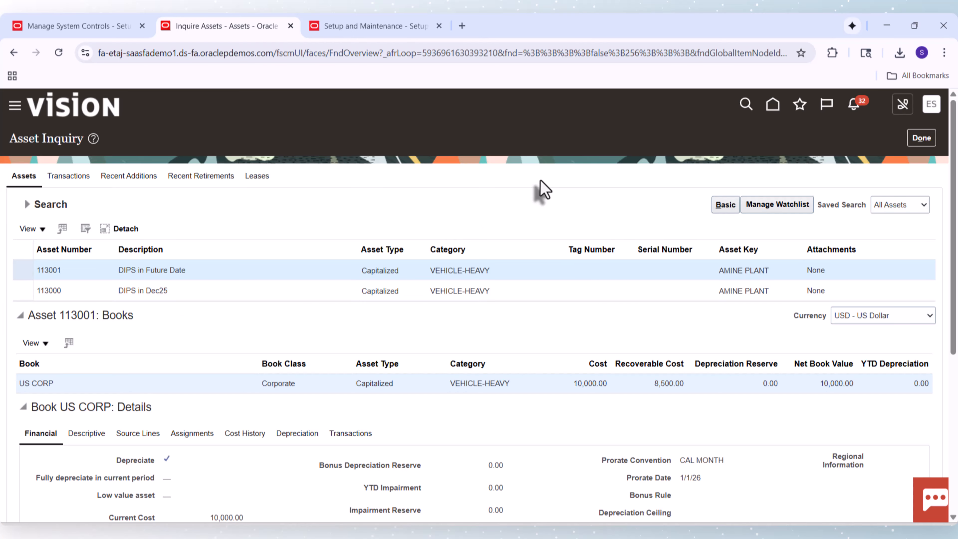
Step: Compare the DIPS asset numbers with the Automatic Asset Numbering values in Manage System Controls, and close the asset inquiry
click(107, 25)
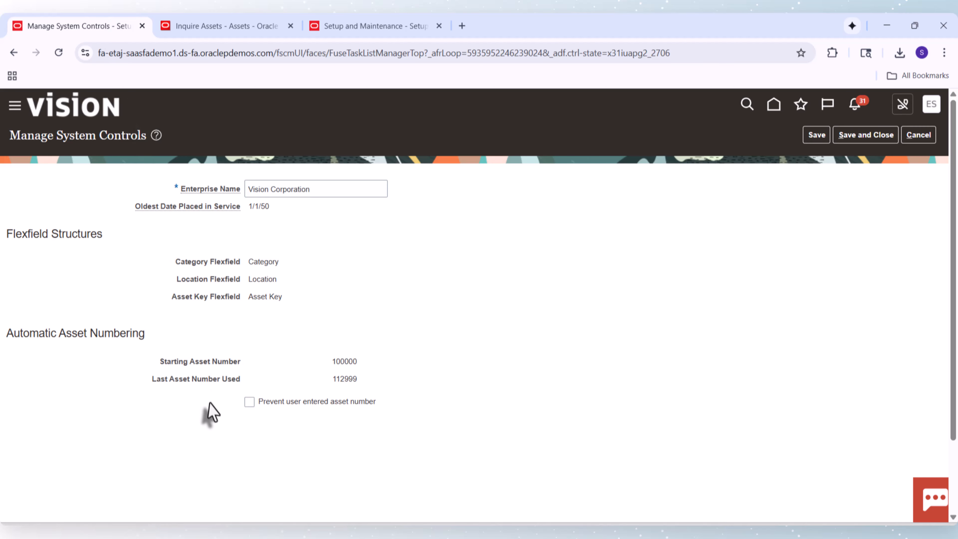
click(177, 26)
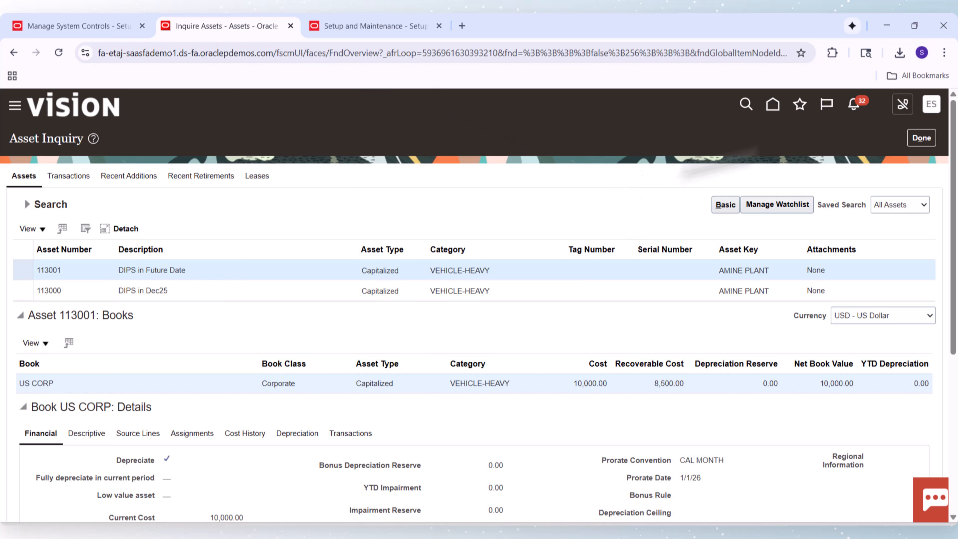
click(916, 147)
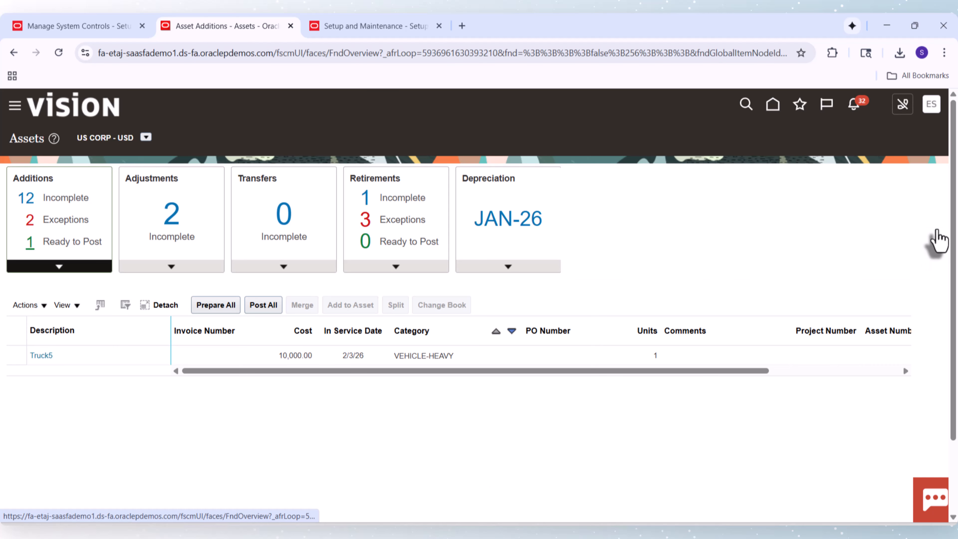
Step: Add and submit a capitalized VEHICLE-HEAVY asset described "Truck" in US CORP, cost 10,000.00, asset number 190, with a FEEDER LINE PIPE asset key
click(936, 230)
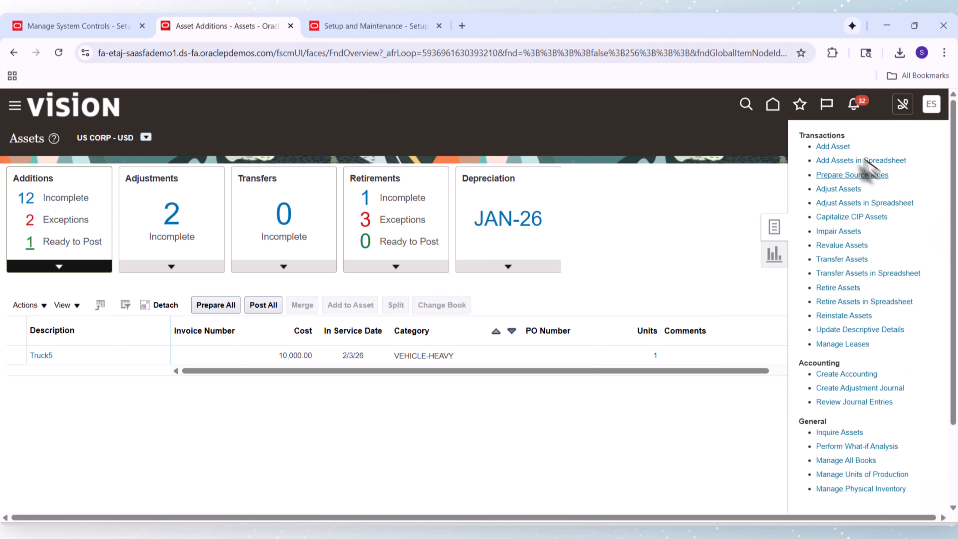
click(829, 152)
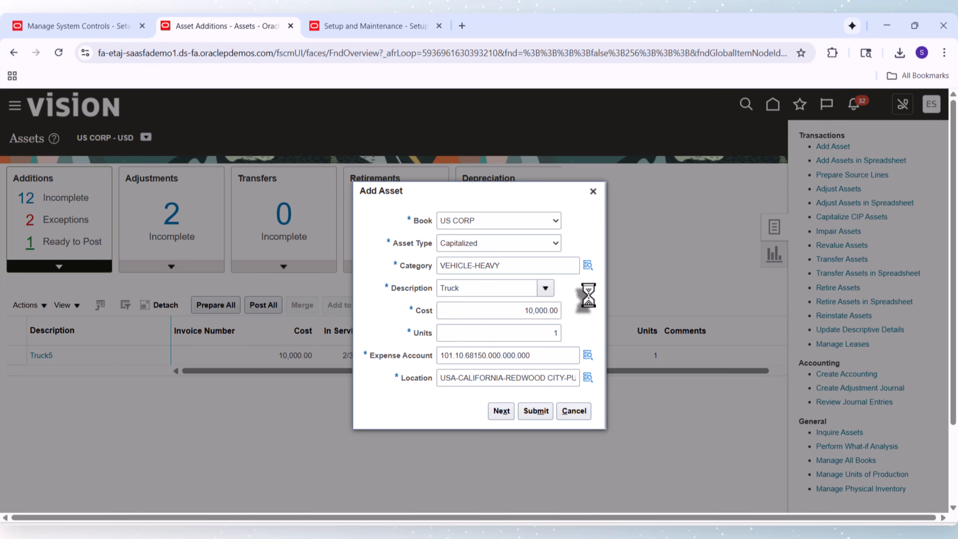
click(502, 412)
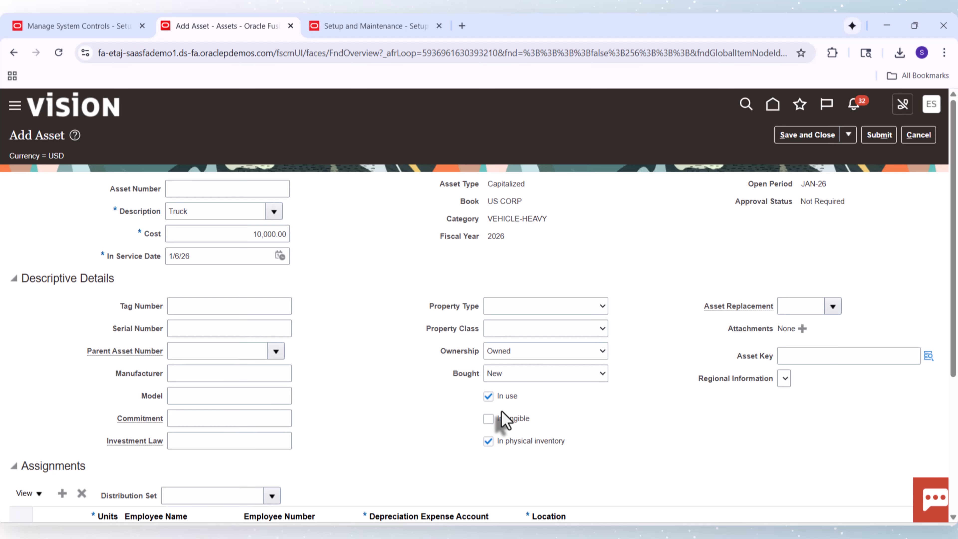
click(234, 192)
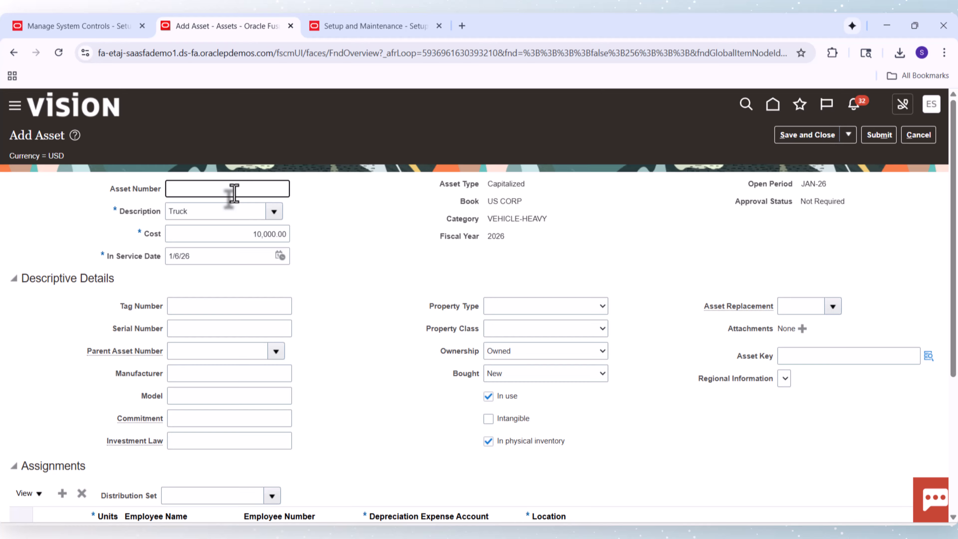
text(190)
key(Tab)
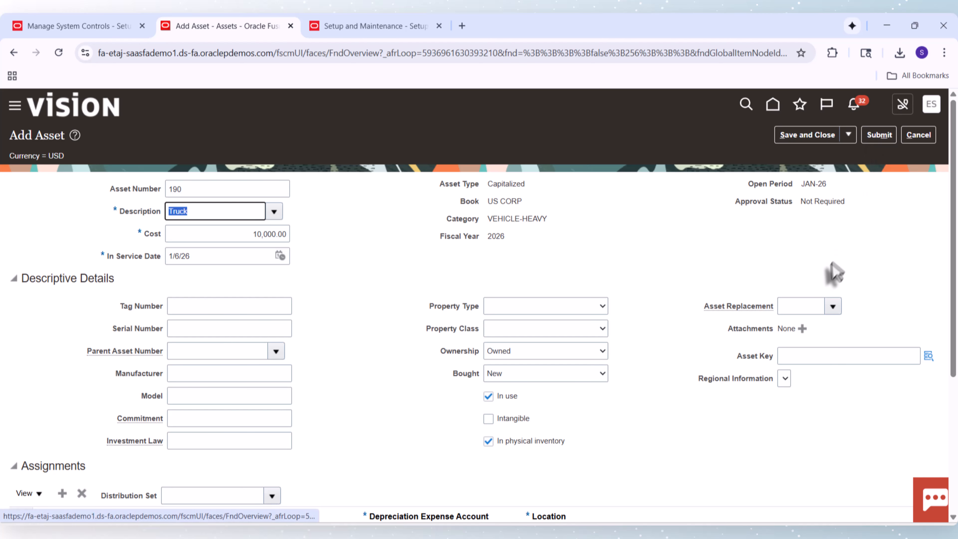
click(929, 357)
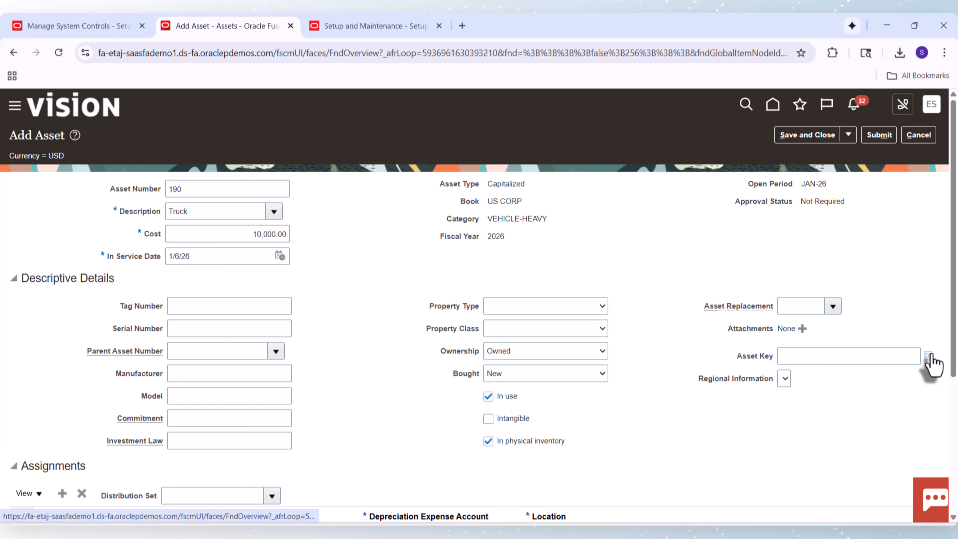
click(879, 135)
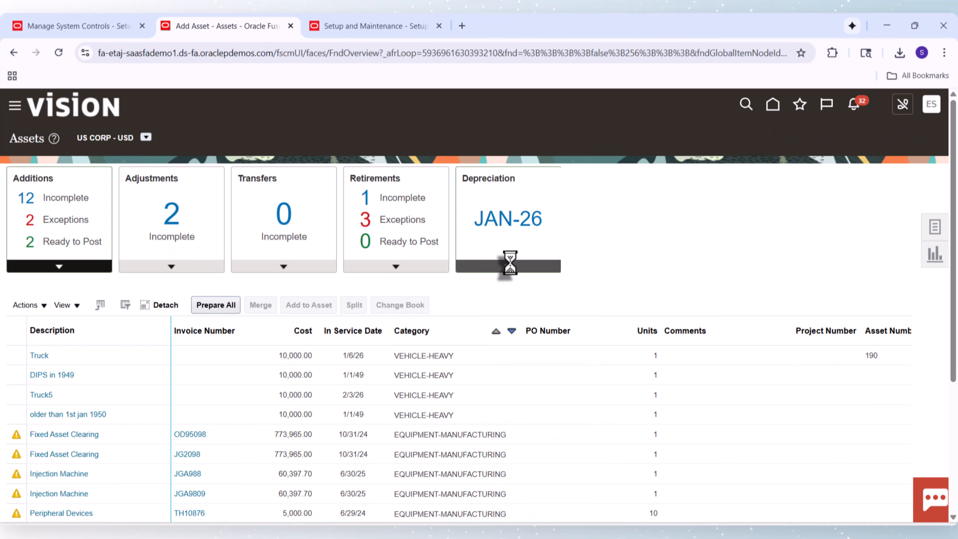
Step: Post all Ready to Post additions of US CORP and reload the Ready to Post list
click(86, 244)
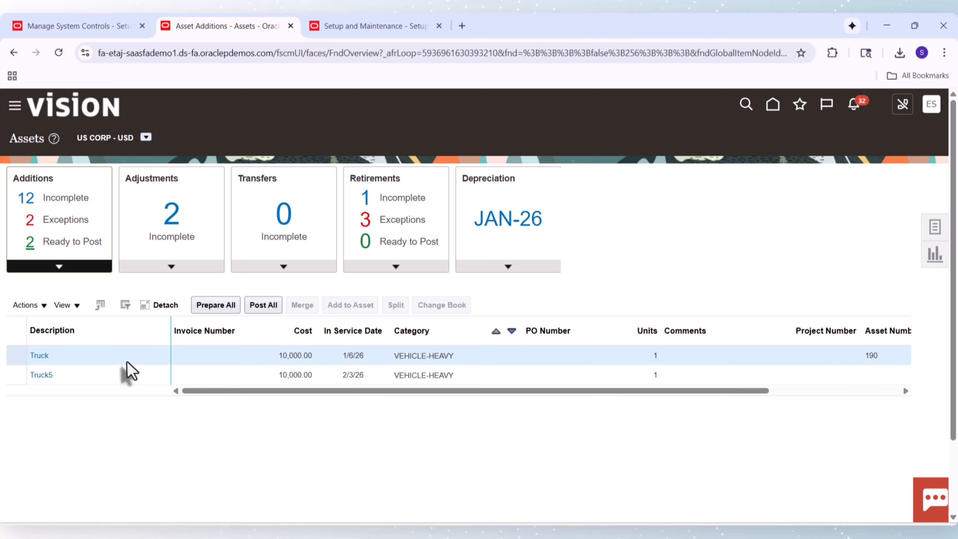
click(272, 305)
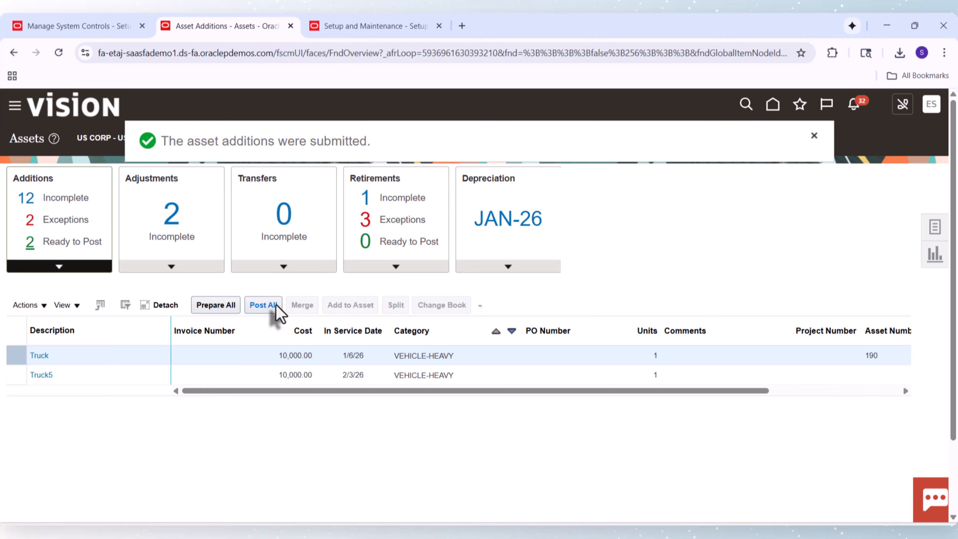
click(815, 138)
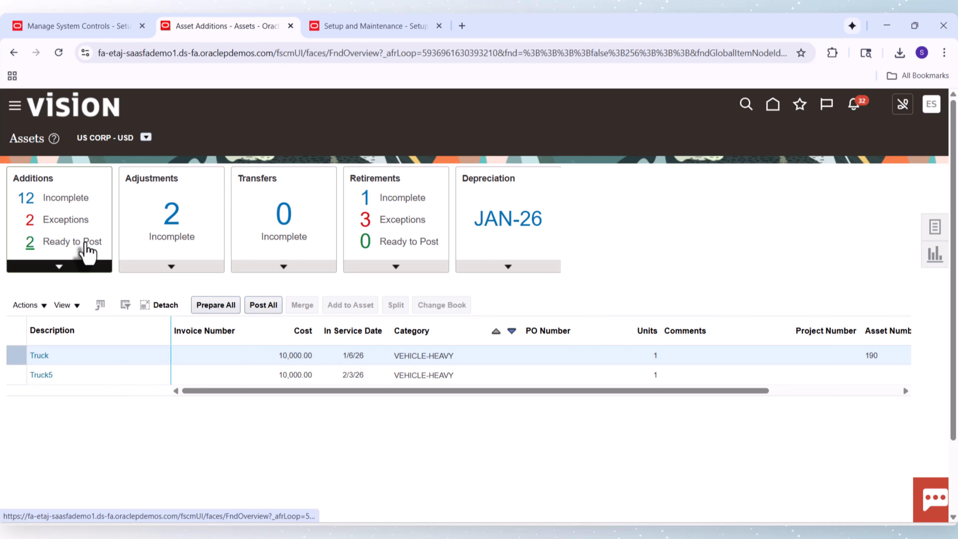
click(88, 242)
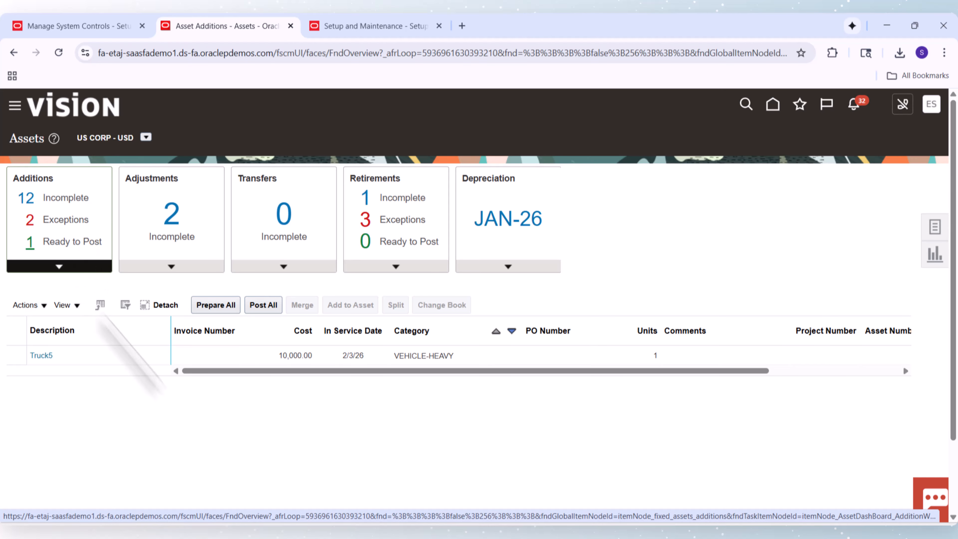
Step: Search the asset inquiry for asset number 190 and compare it with the automatic numbering settings in Manage System Controls
click(935, 236)
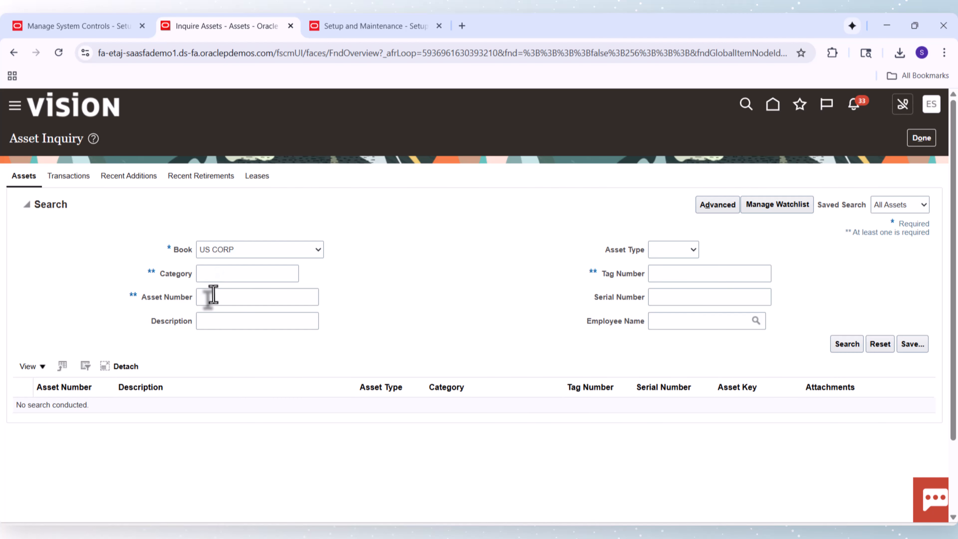
click(212, 295)
text(190)
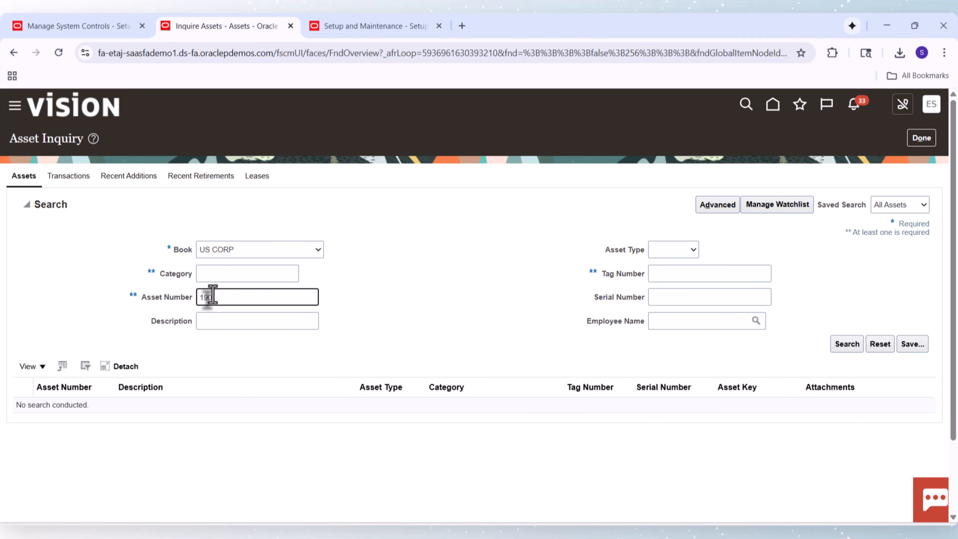
key(Return)
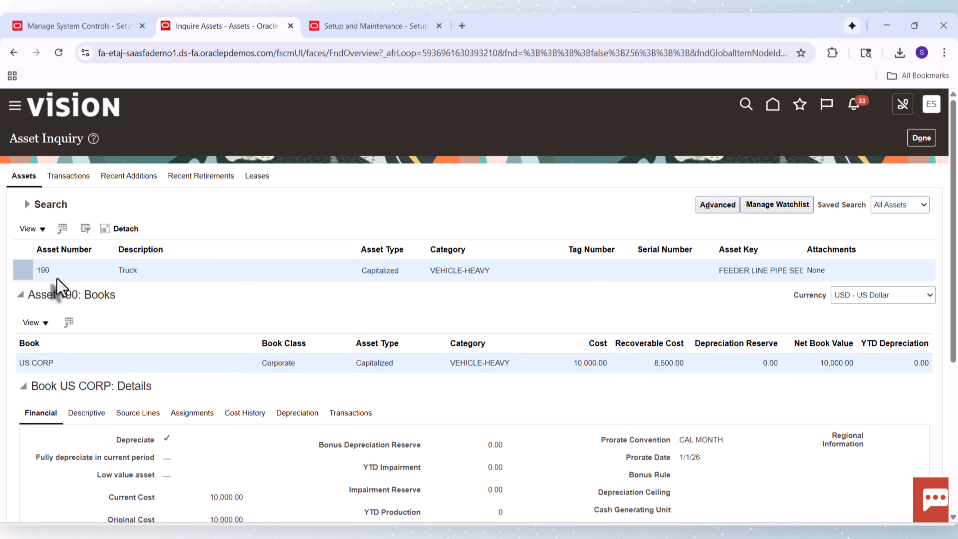
click(85, 26)
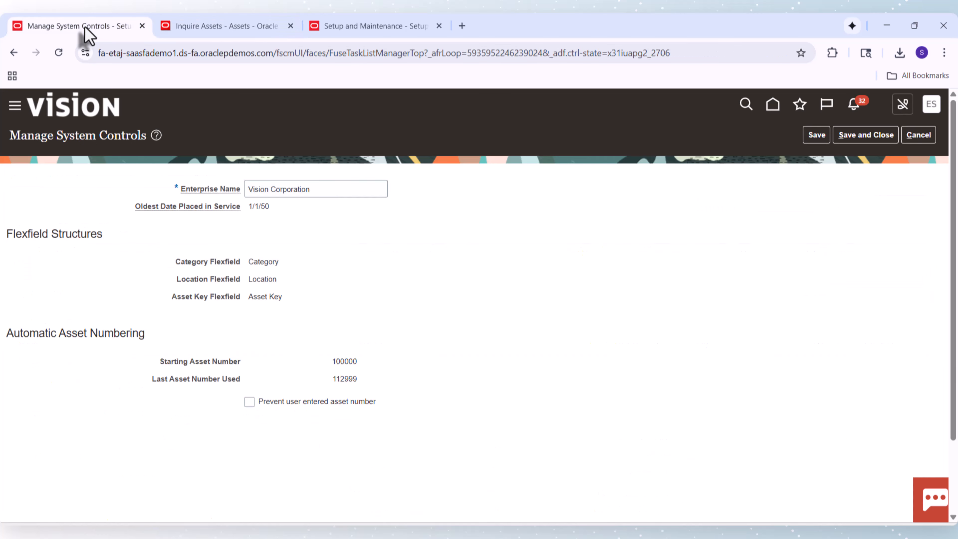